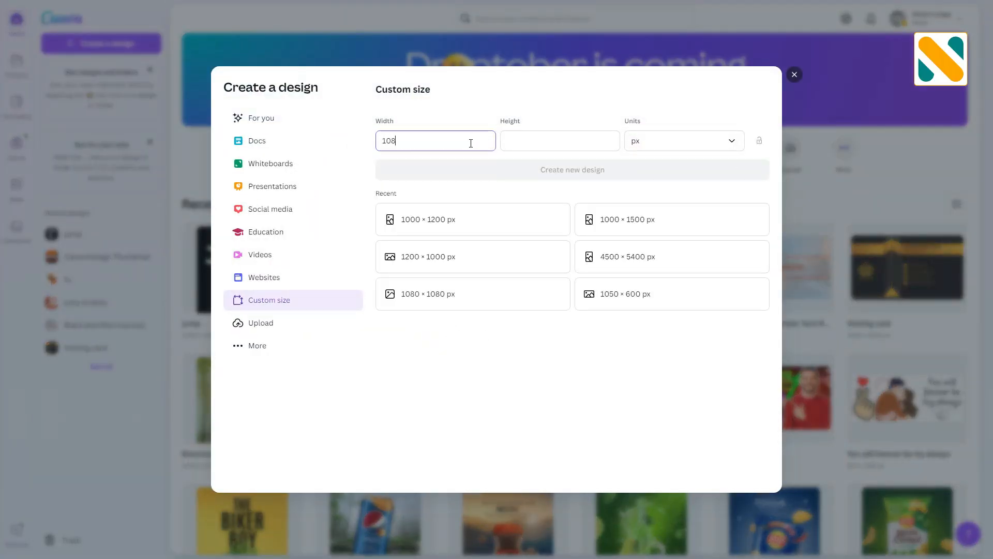
- Create a new custom-size design of 1080 × 1080 px
click(517, 150)
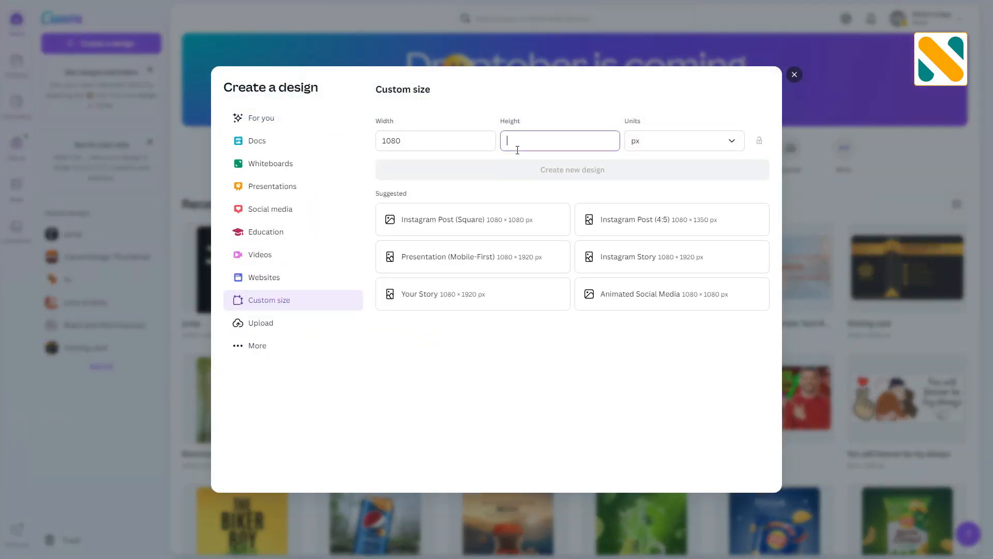
text(1080)
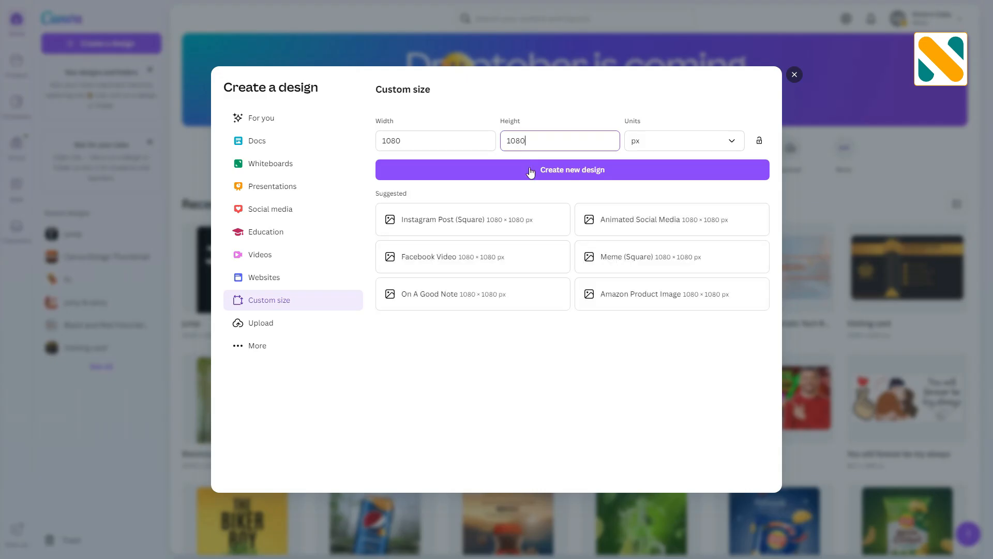
click(529, 168)
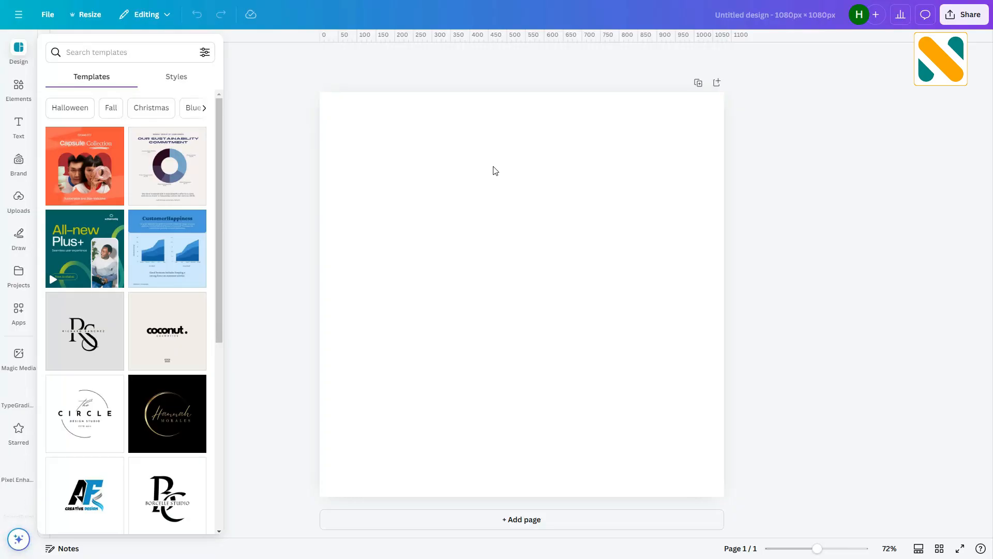
- Turn on the rulers and guides for the design
click(52, 14)
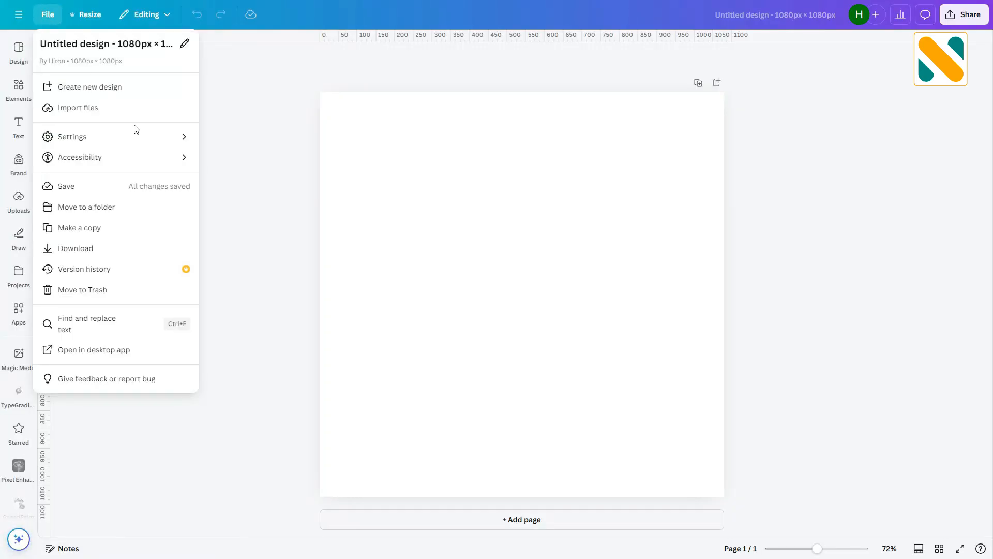
mouse_move(139, 134)
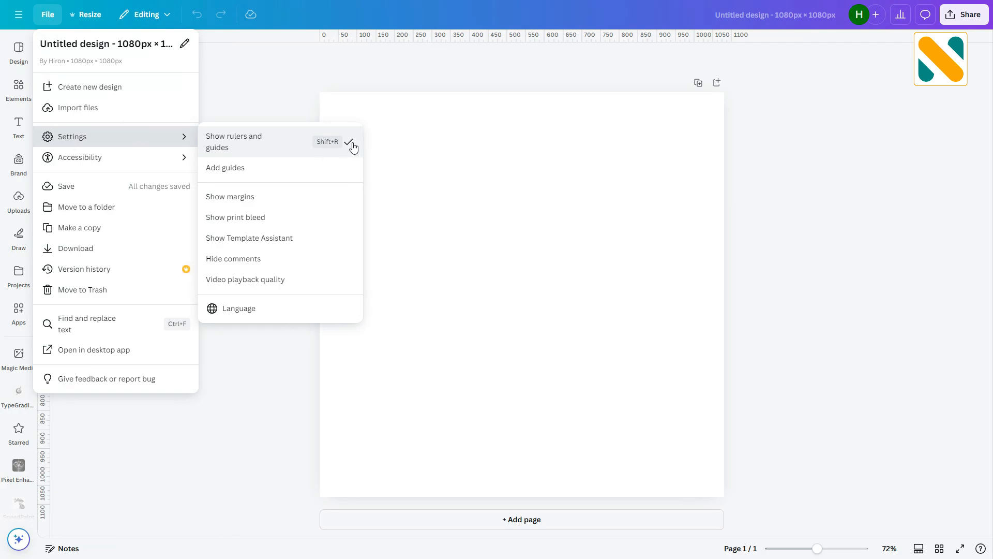
click(288, 108)
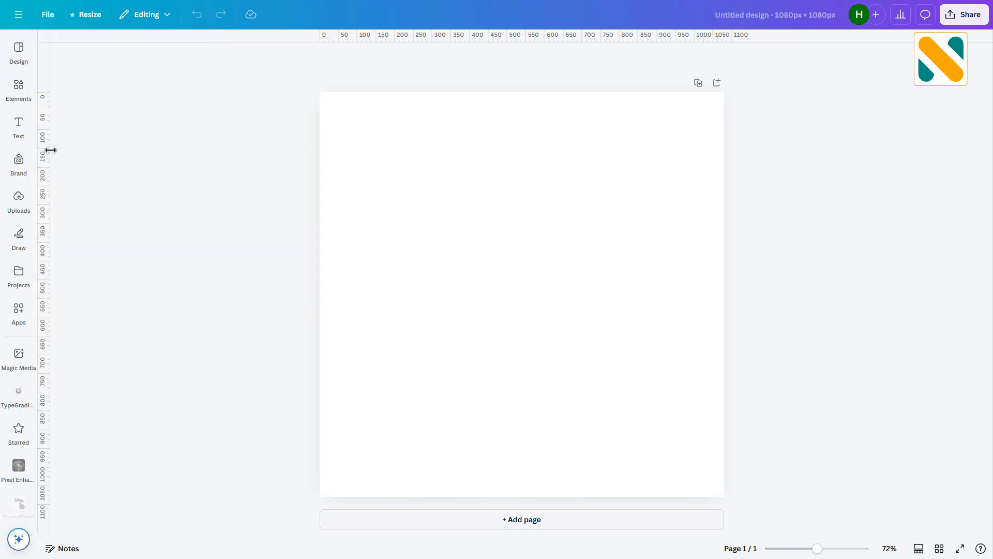
- Place two vertical guides at about 50 px and 1000 px from the page's left edge
drag(51, 150, 344, 186)
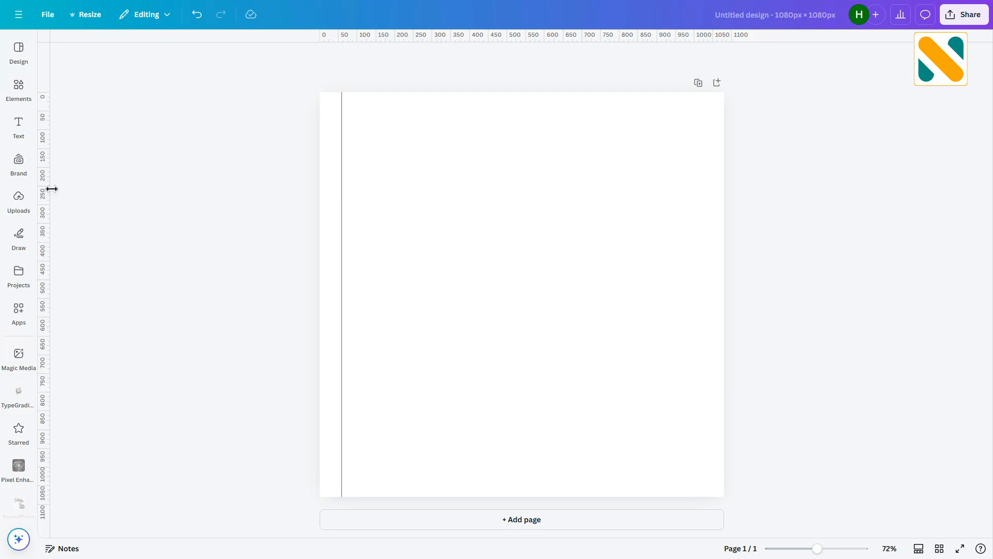
drag(52, 189, 704, 255)
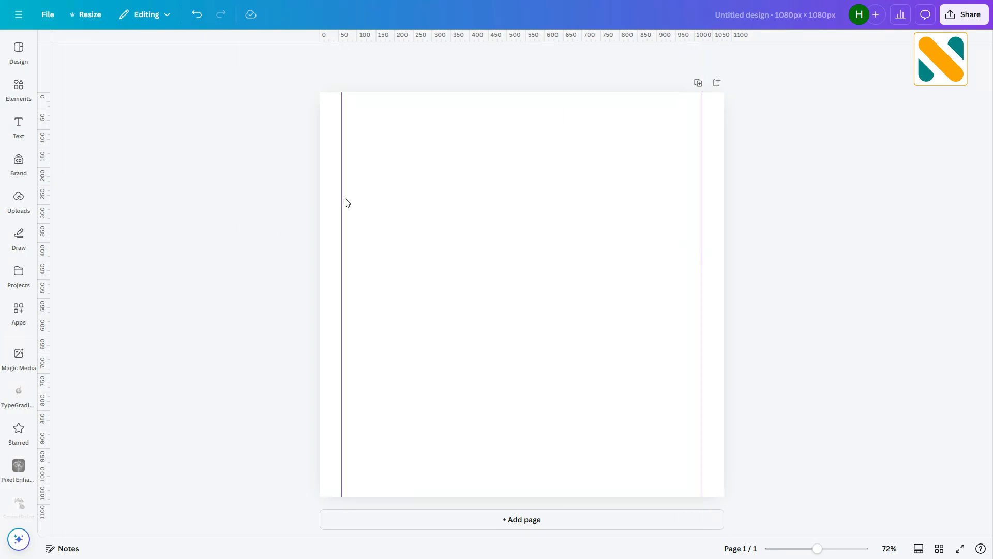
- Set the page background colour to #33201e
click(466, 152)
click(483, 58)
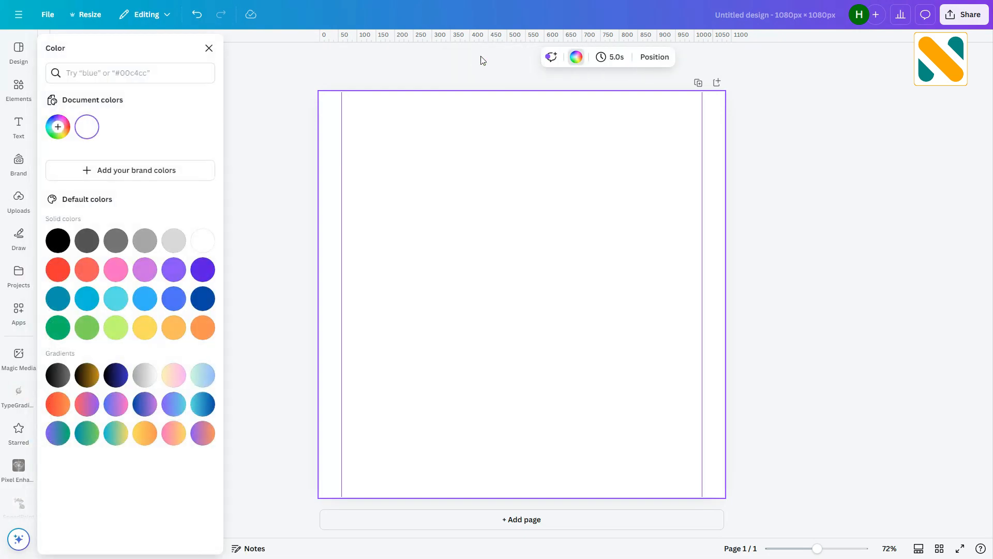
click(57, 127)
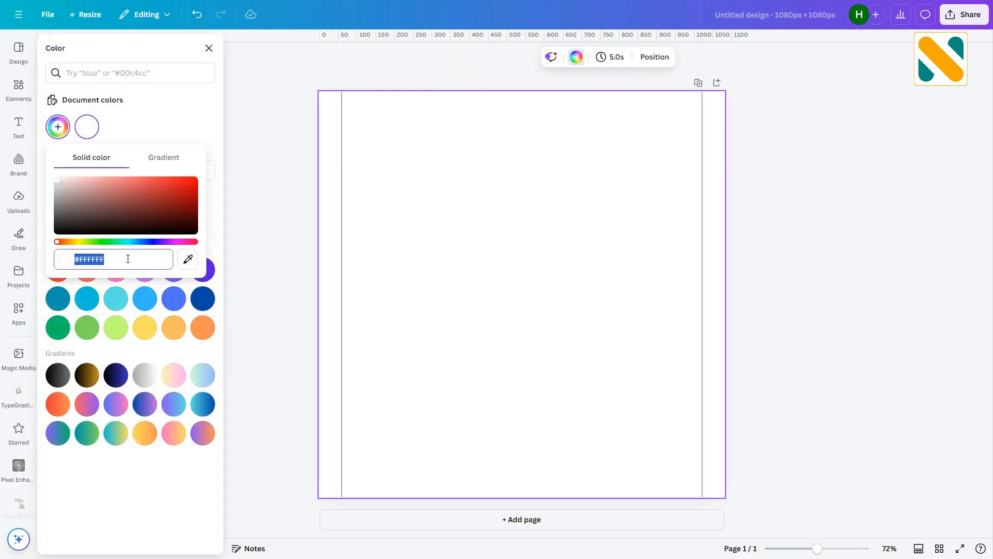
text(#33201e)
click(247, 193)
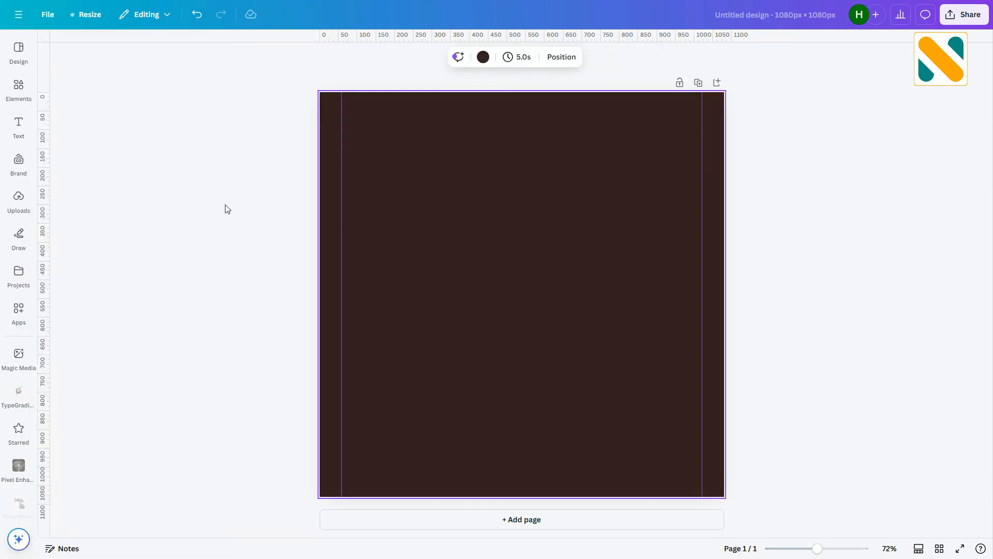
- Add a circle shape and enlarge it to cover the page's upper-left area, partly extending off the canvas
click(20, 89)
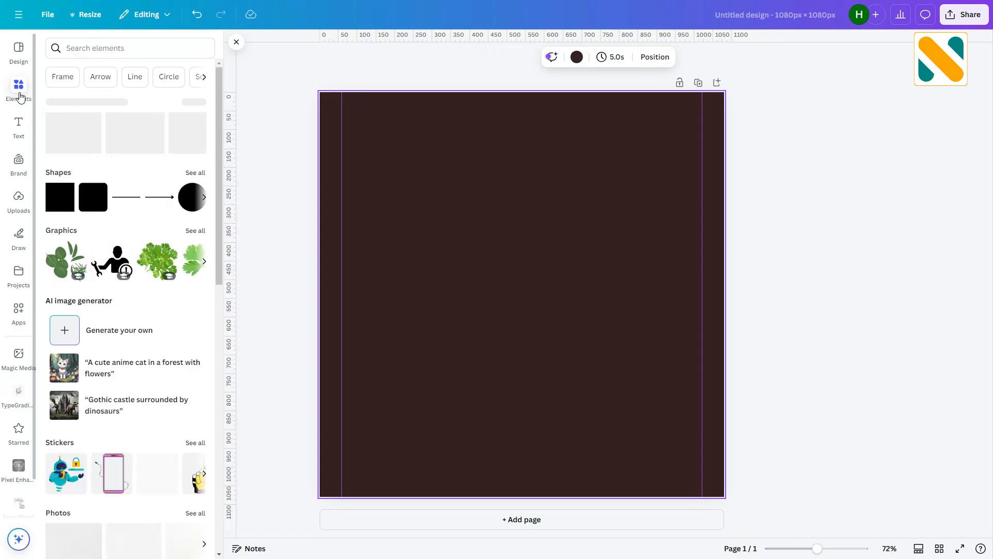
click(186, 201)
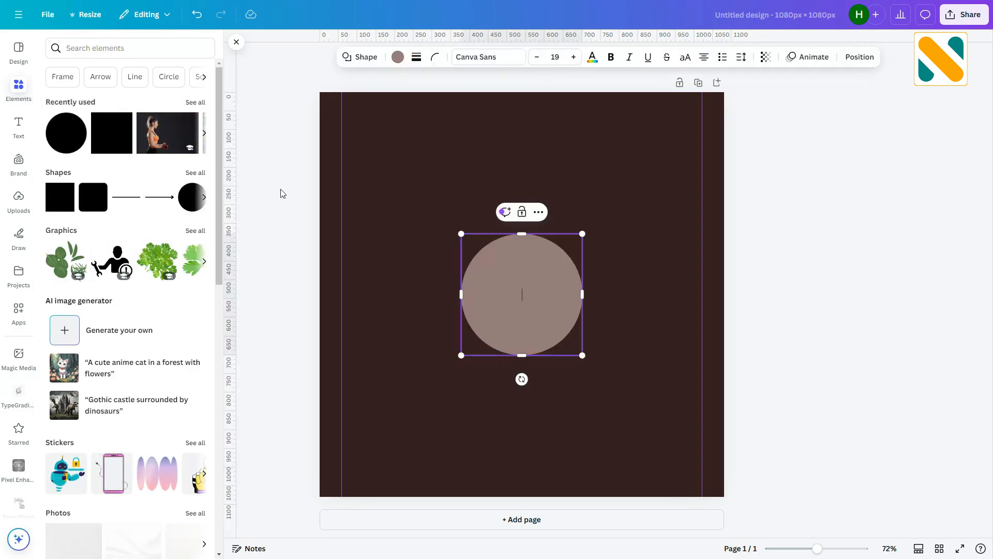
click(435, 250)
click(514, 280)
drag(513, 280, 281, 78)
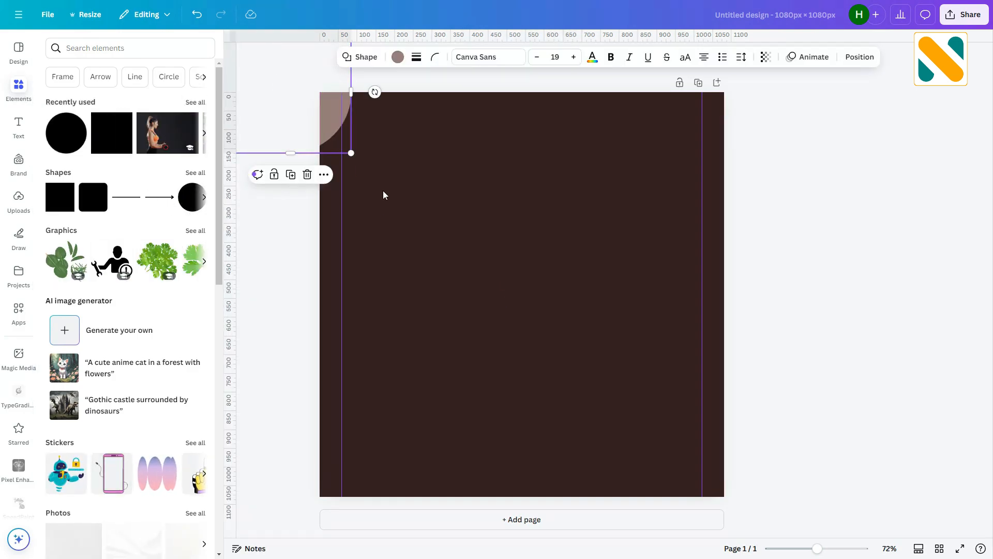
drag(351, 153, 712, 468)
drag(568, 357, 470, 241)
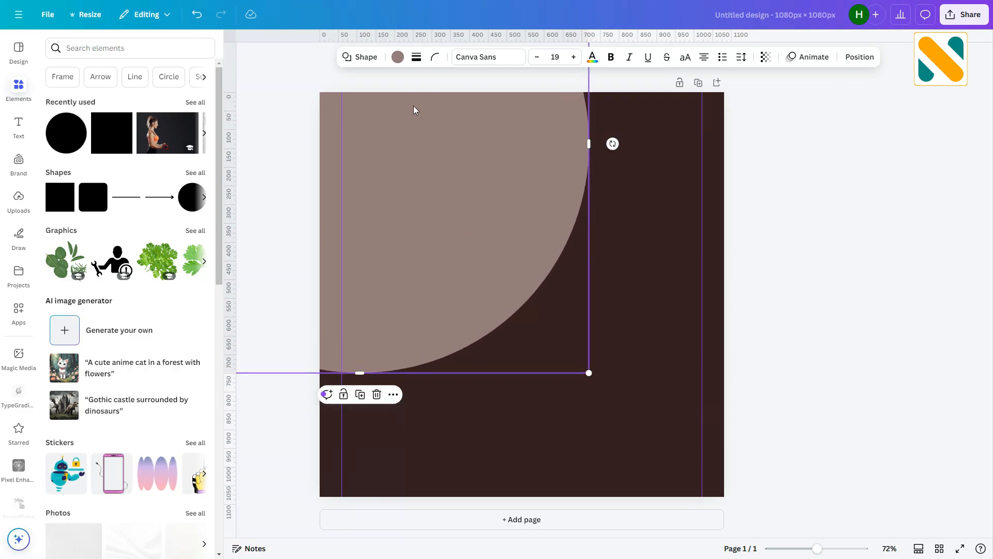
- Set the circle's fill colour to #F9D8AB
click(397, 57)
click(57, 127)
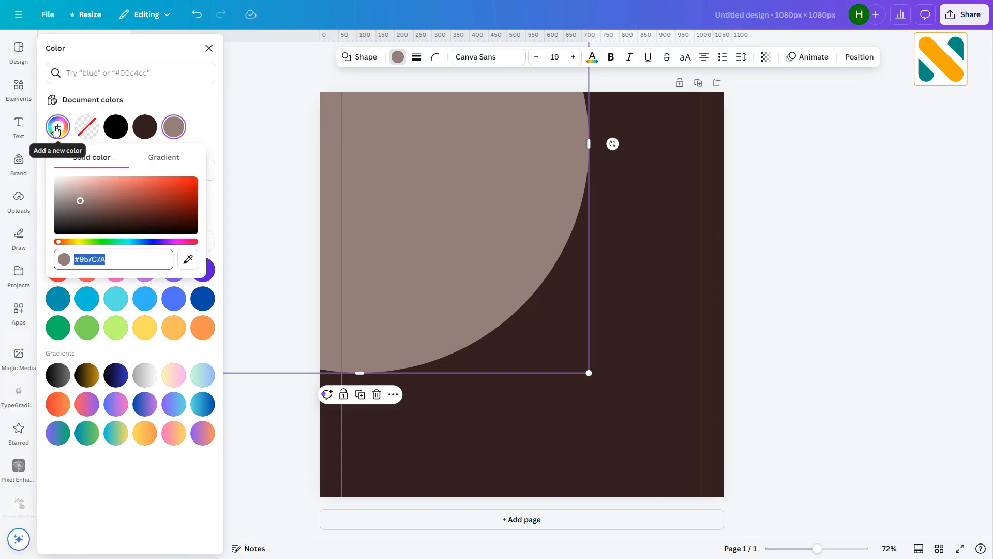
text(#F9D8AB)
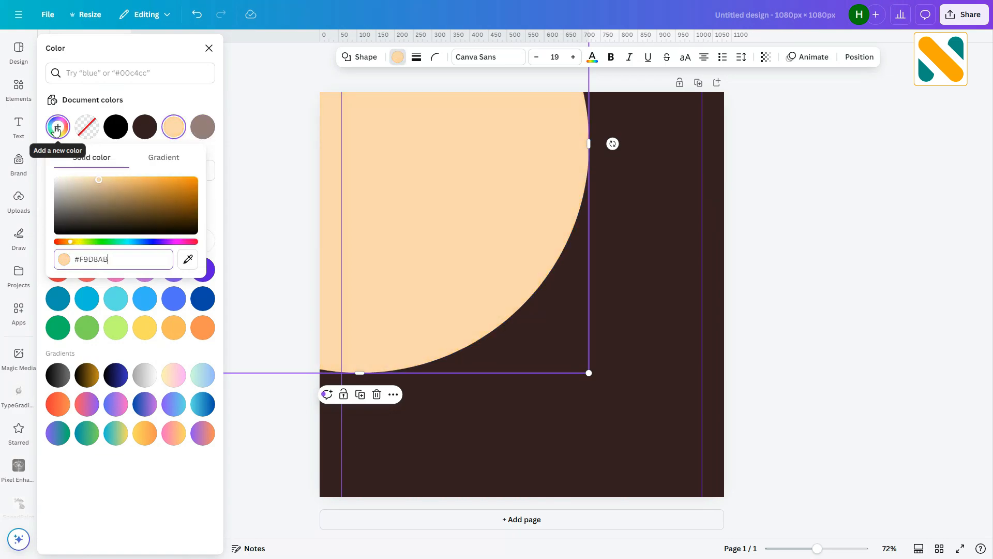
click(57, 128)
- Lock the circle so it can no longer be moved
click(394, 396)
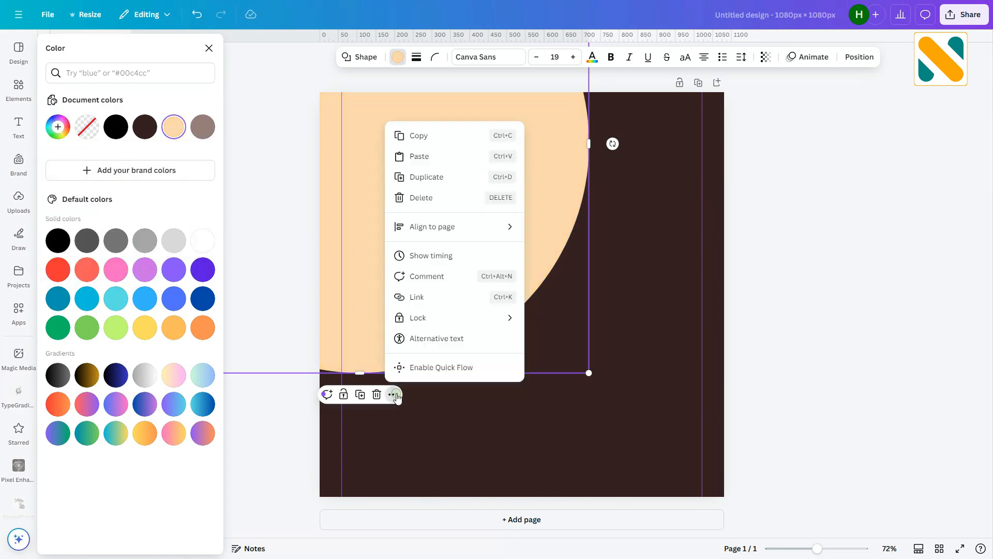
mouse_move(463, 318)
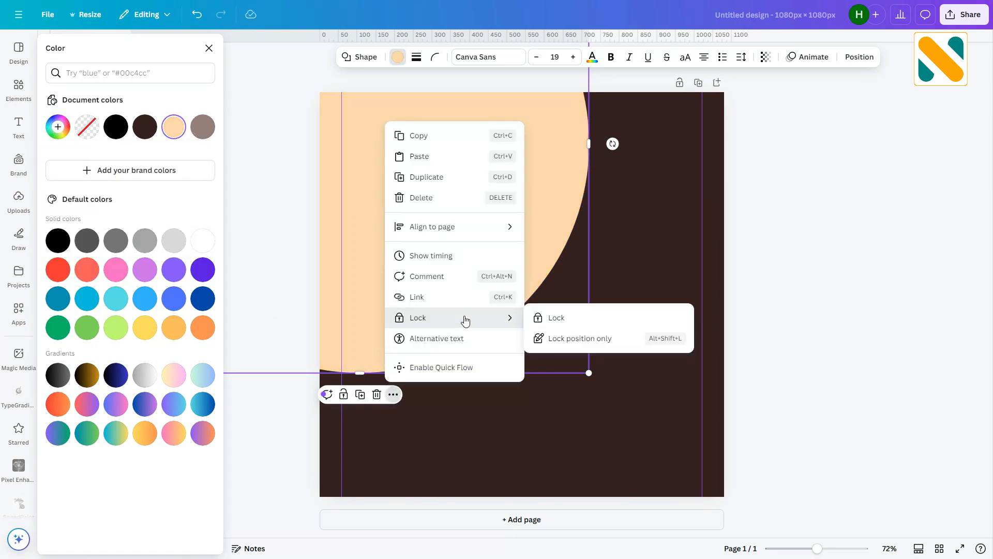
click(569, 316)
click(836, 251)
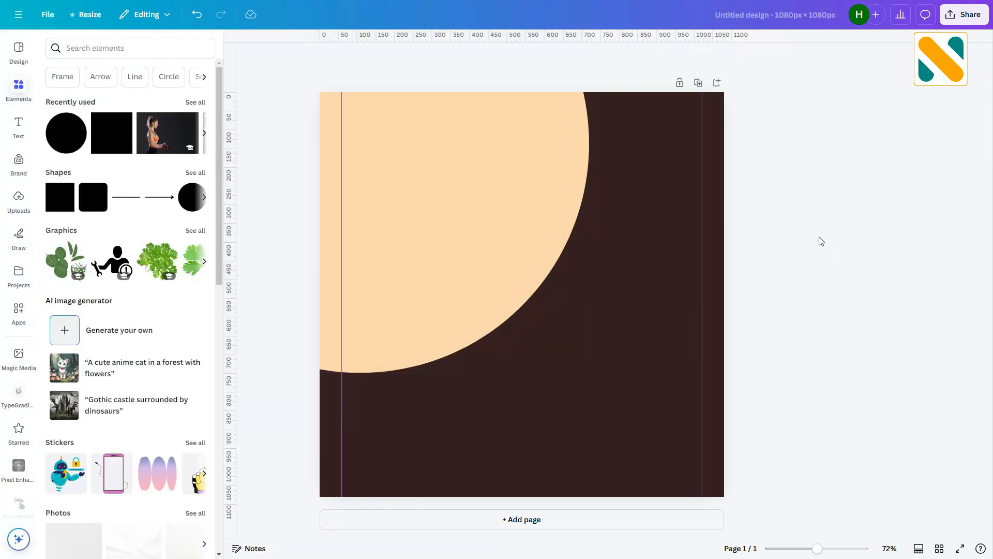
- Upload a wristwatch photo and add it to the design
click(19, 204)
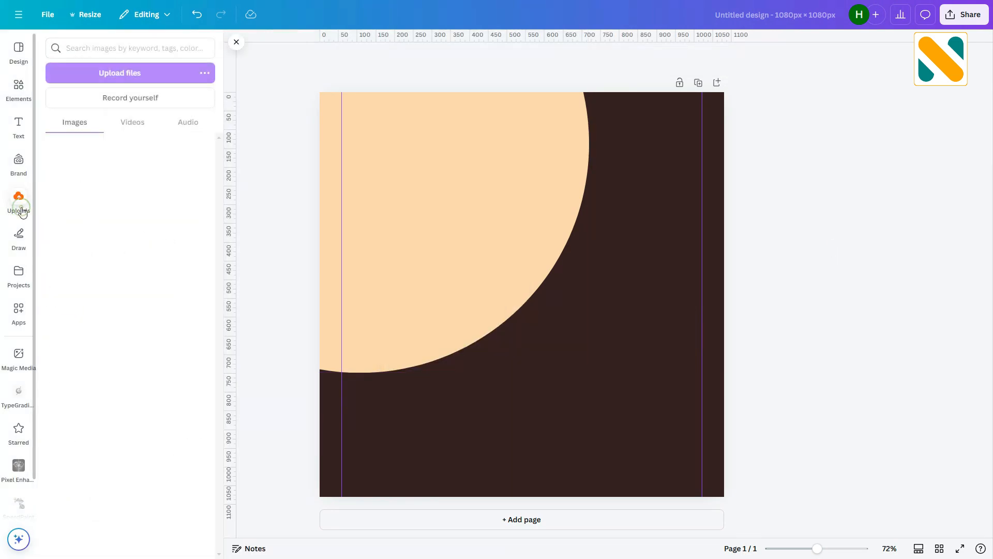
click(159, 73)
double_click(286, 87)
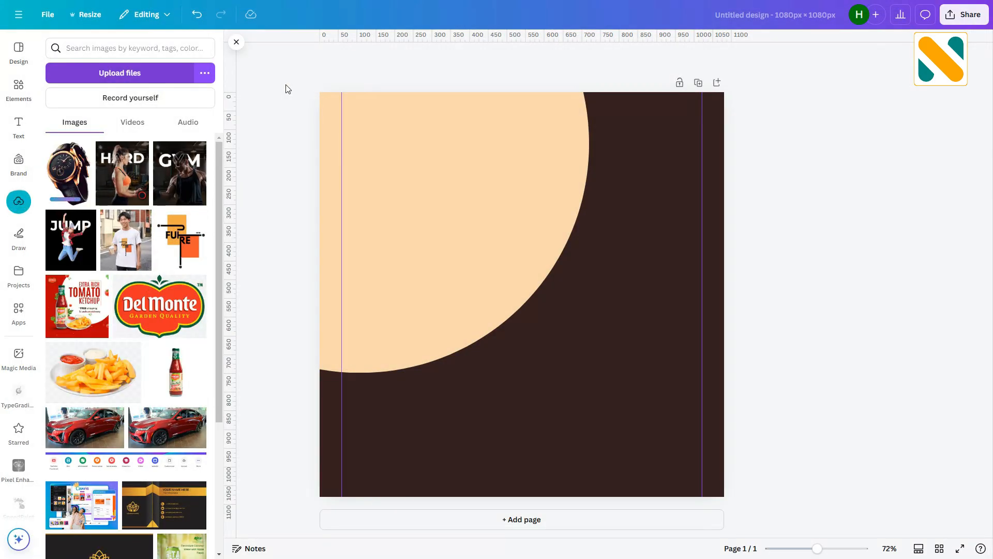
click(86, 182)
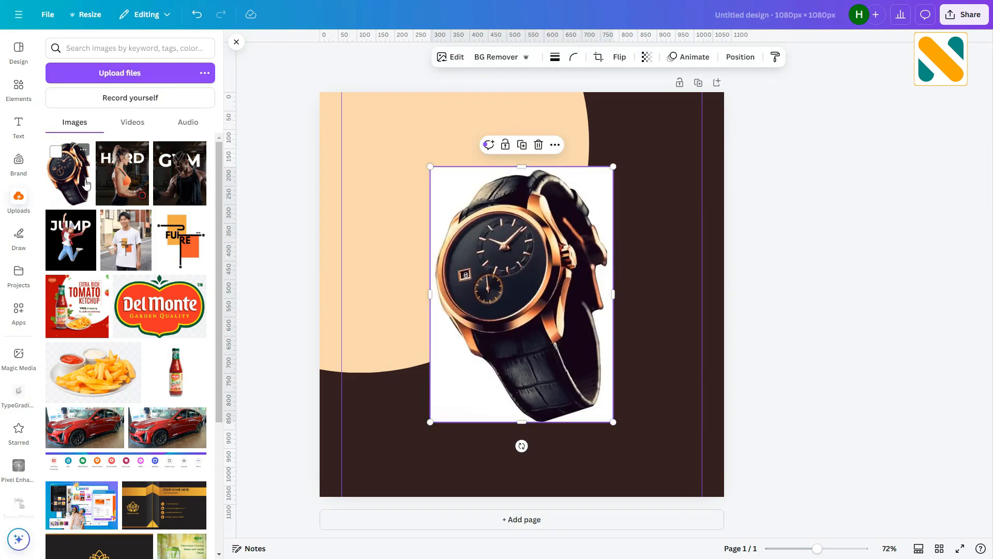
- Remove the watch photo's background, then enlarge it and move it toward the lower right of the page
click(488, 57)
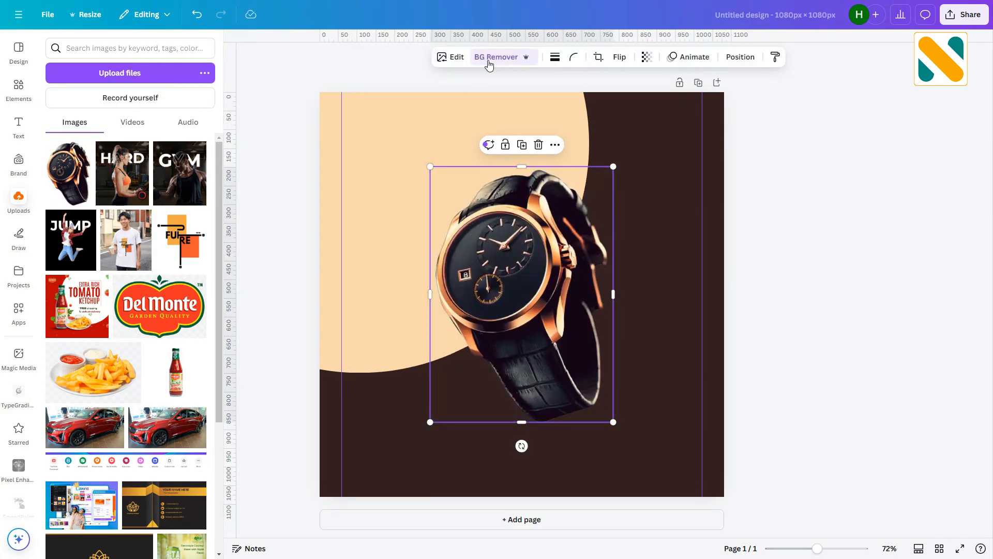
drag(546, 239, 595, 211)
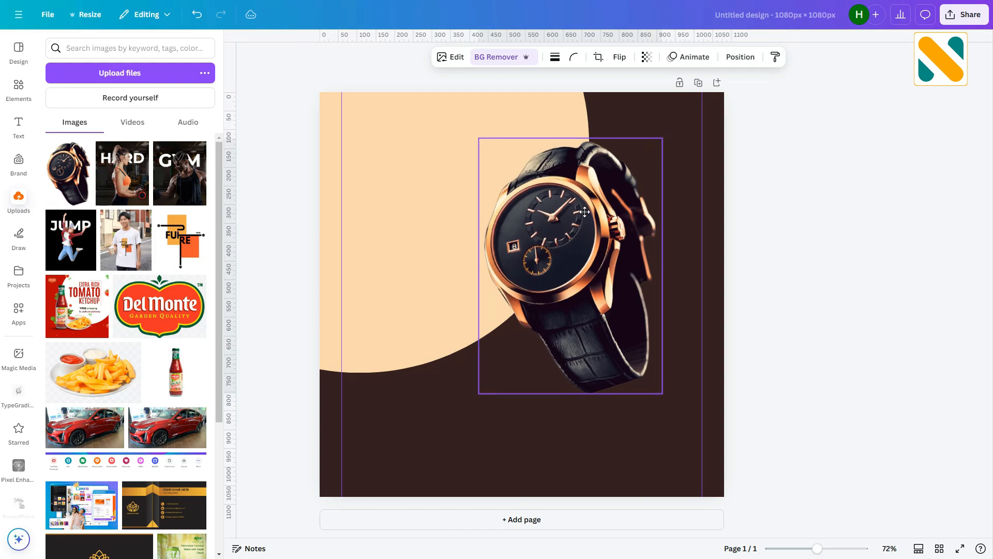
drag(663, 396, 693, 449)
drag(627, 358, 622, 375)
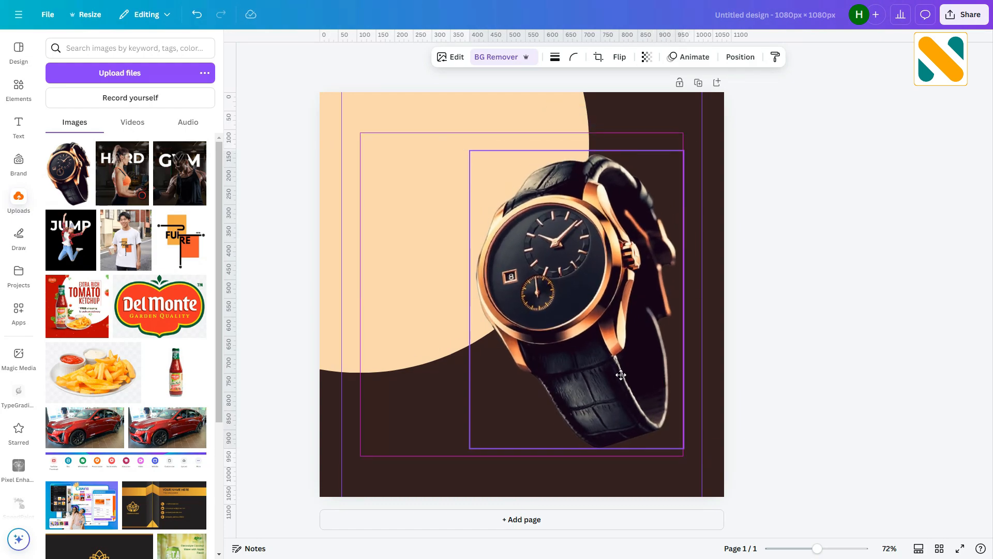
click(774, 305)
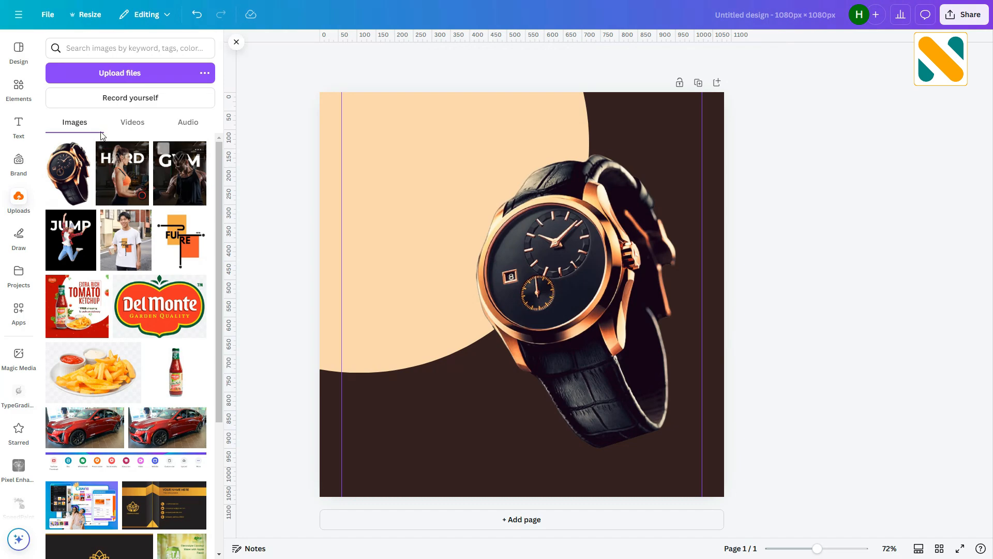
- Search graphics for "shadow" and place a blurred shadow graphic beneath the watch, resized to its width
click(18, 88)
click(108, 49)
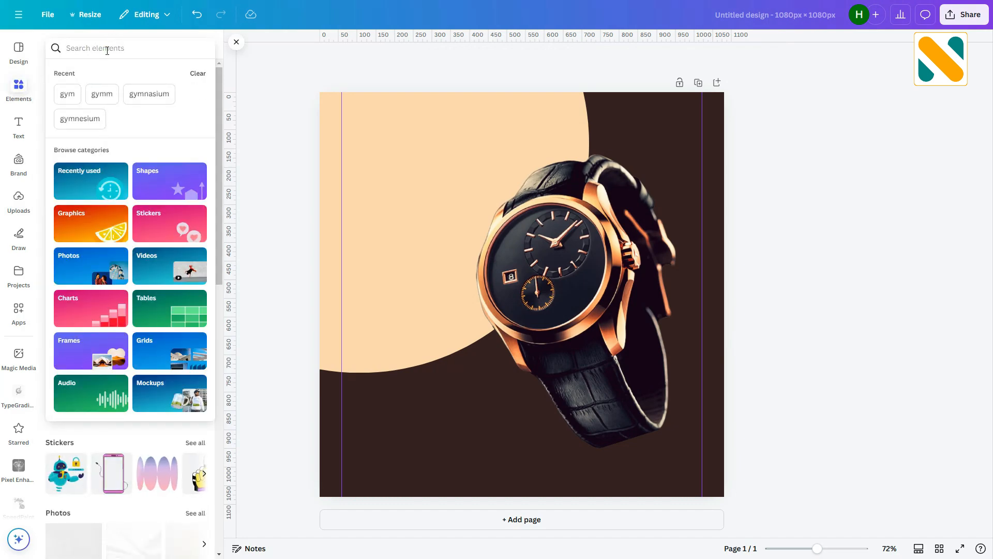
text(shadow)
key(Return)
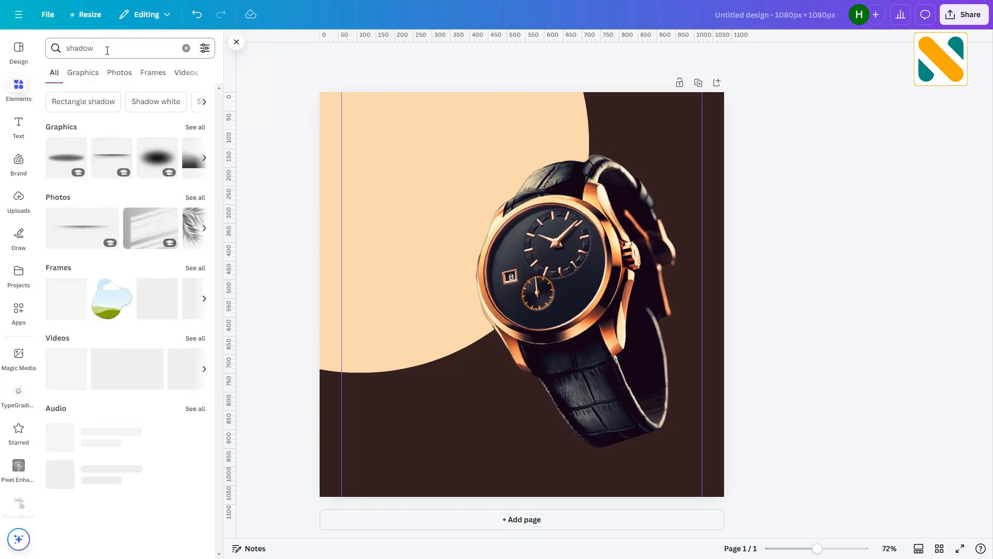
click(96, 71)
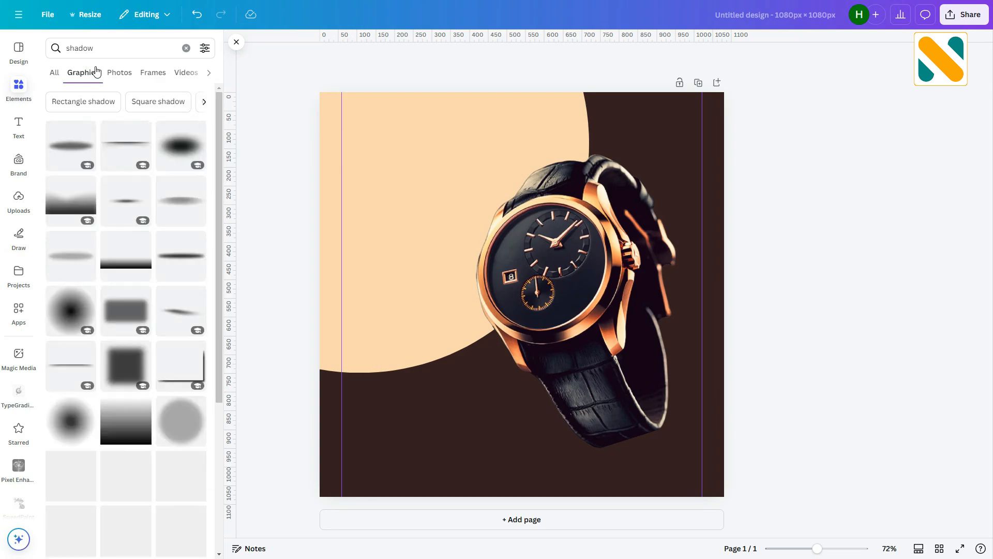
click(174, 257)
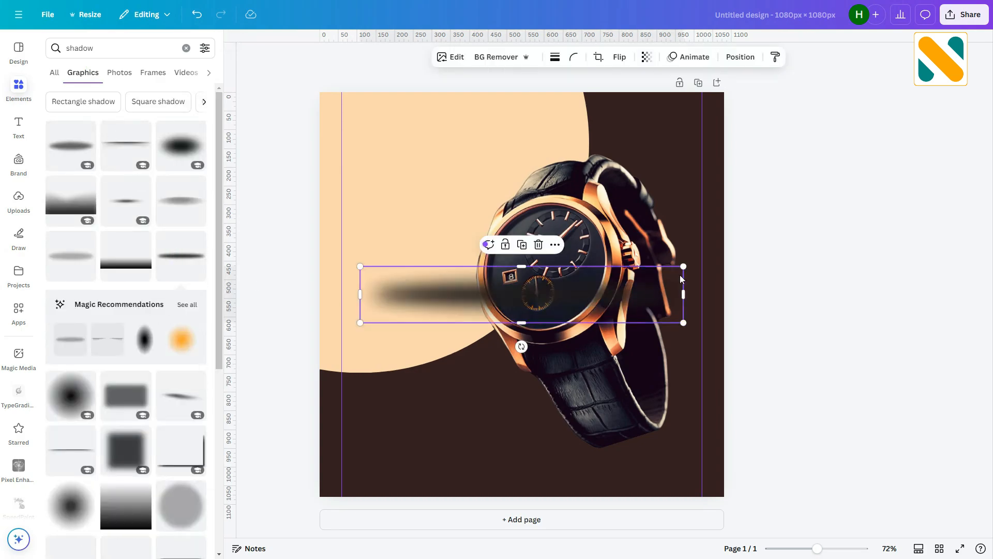
drag(683, 269, 527, 290)
drag(444, 305, 600, 484)
click(817, 387)
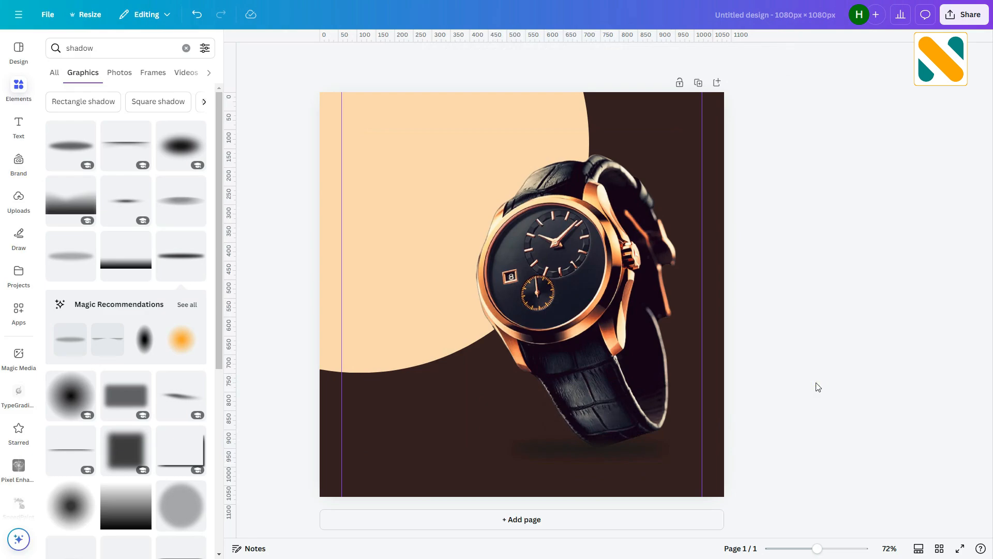
- Add a subheading text box and move it to the top of the page over the peach circle
click(31, 136)
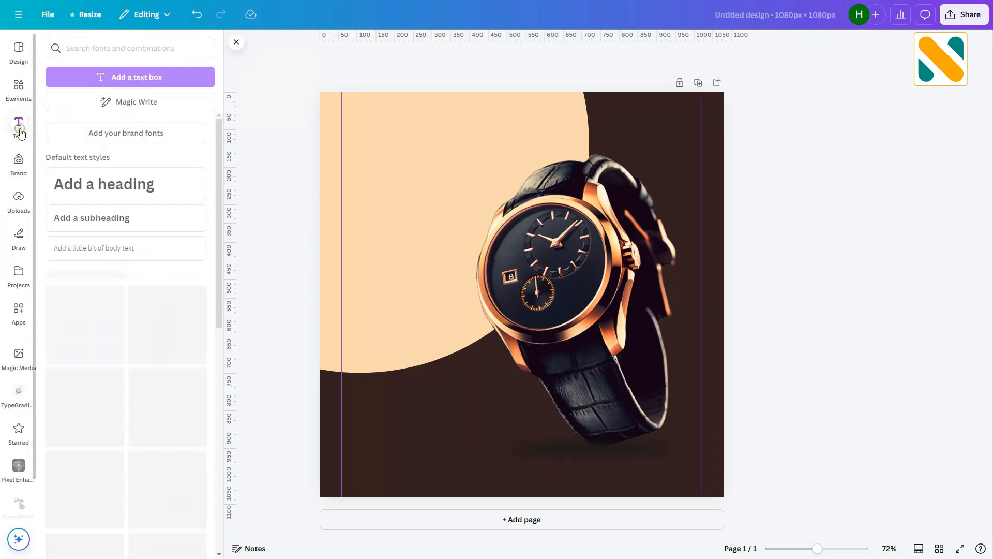
click(133, 220)
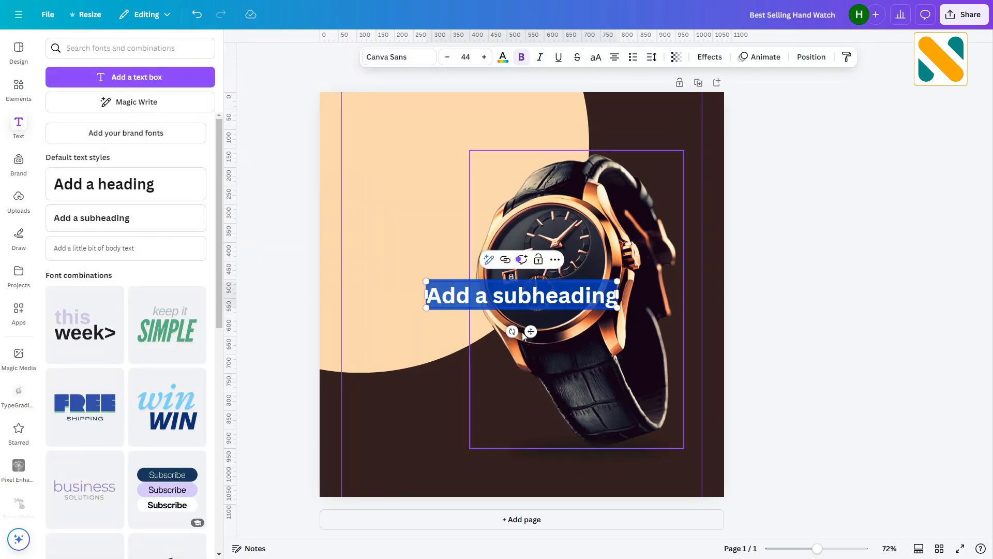
drag(531, 331, 479, 180)
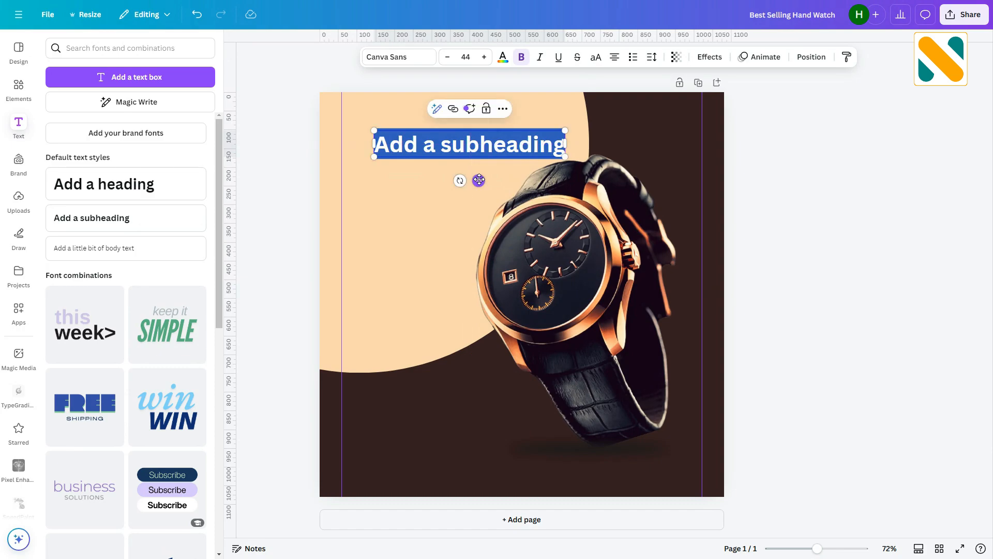
- Type the heading "BEST SELLING HAND WATCH" into the text box, correcting the misspelled word HAND
text(BEST SEL)
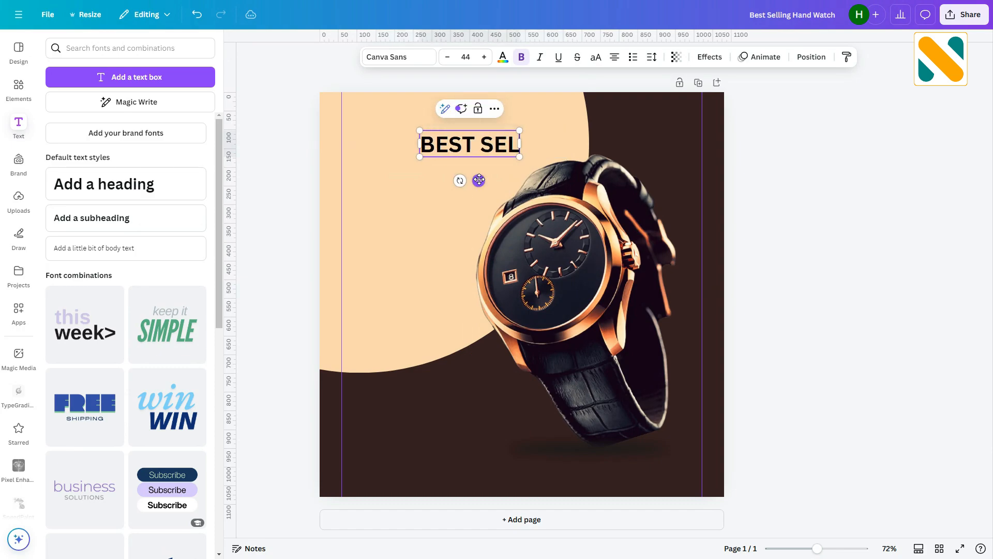
text(LING HADN WATCH)
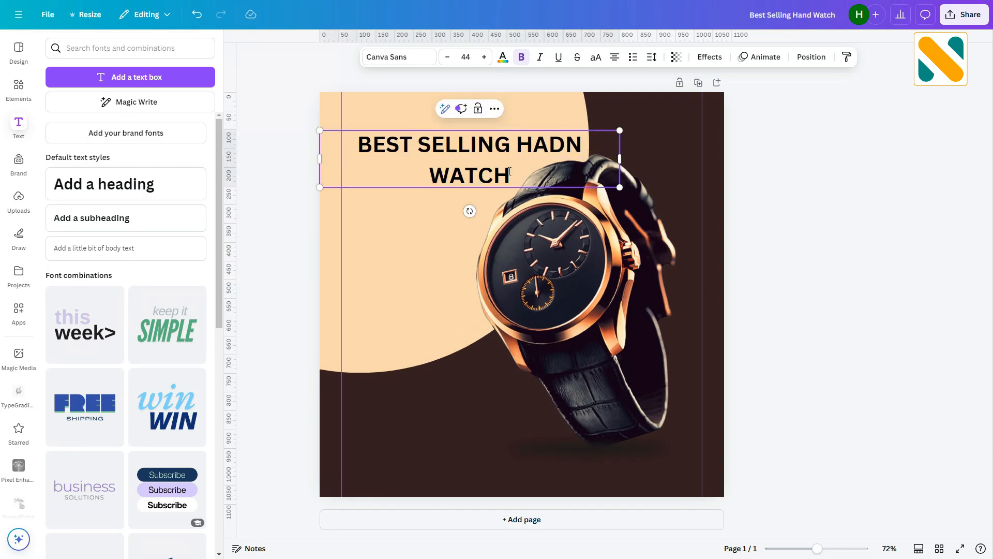
drag(548, 147, 584, 148)
text(ND)
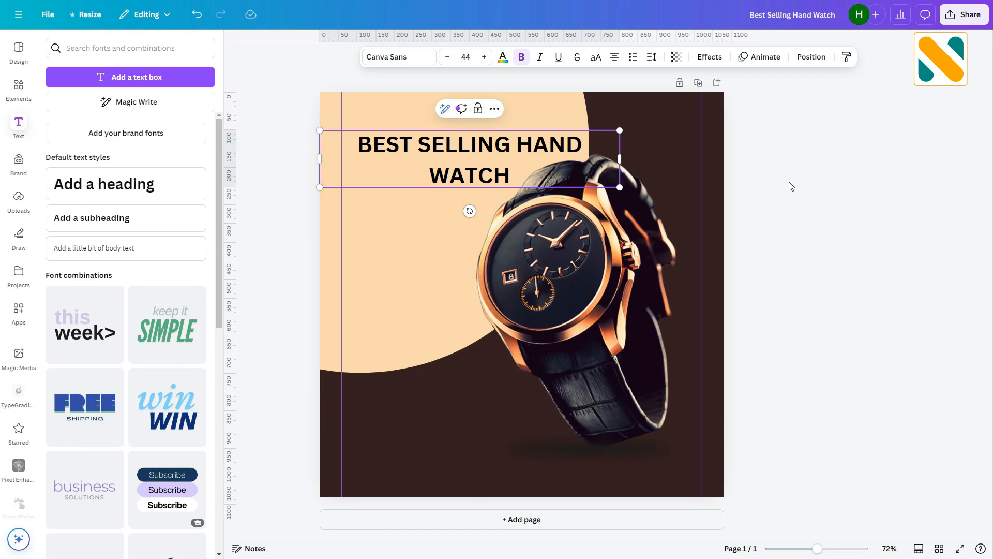
- Set the heading's font to Montserrat Black at size 40
click(385, 58)
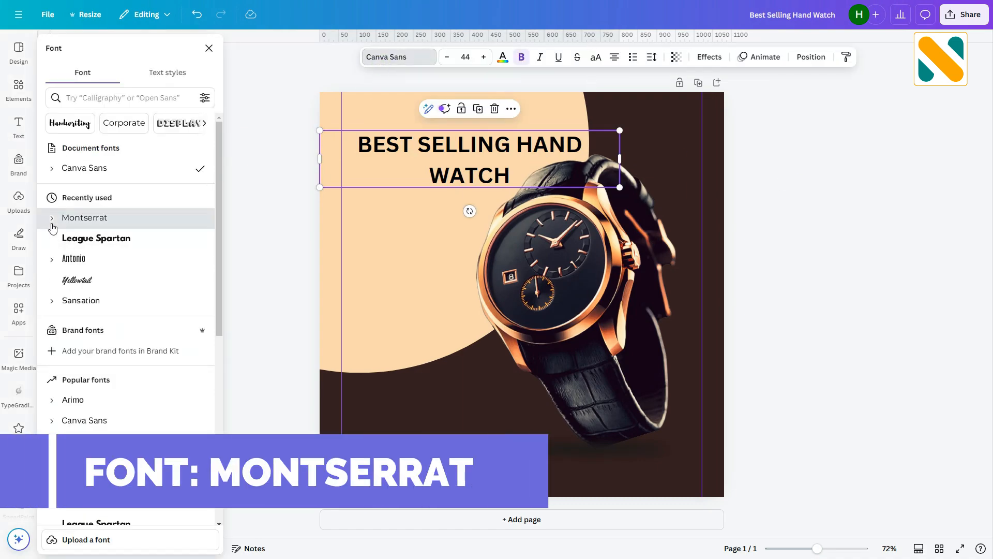
click(51, 218)
click(82, 404)
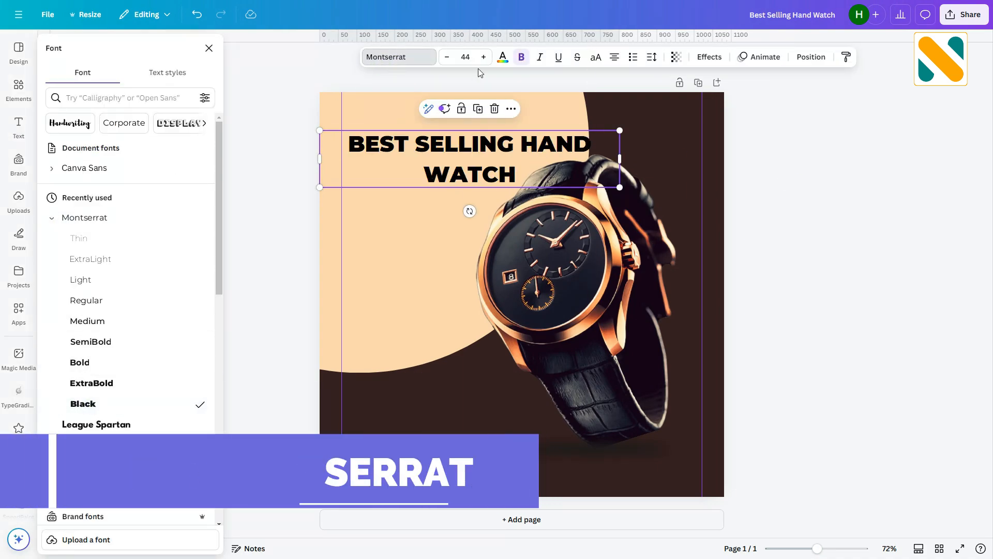
click(461, 58)
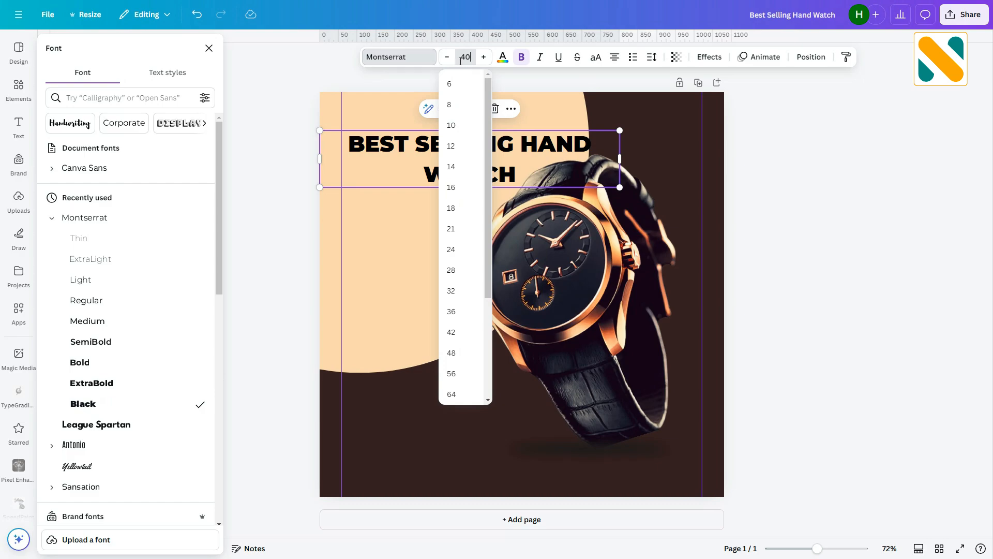
key(Return)
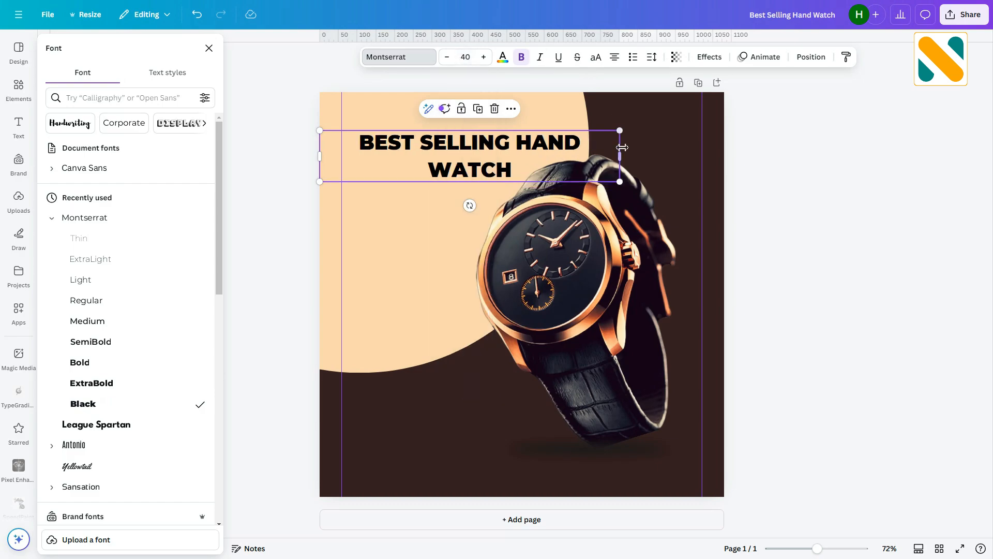
- Narrow the heading box to two lines, left-align it and move it to the top-left corner
drag(622, 147, 514, 149)
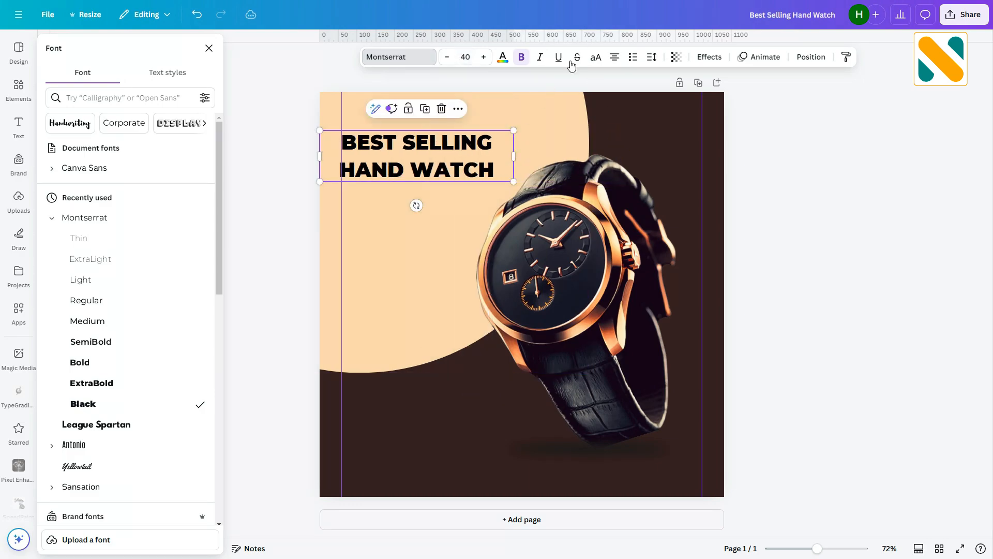
click(617, 59)
drag(395, 161, 418, 150)
- Colour the heading text dark brown #331f1e
click(503, 57)
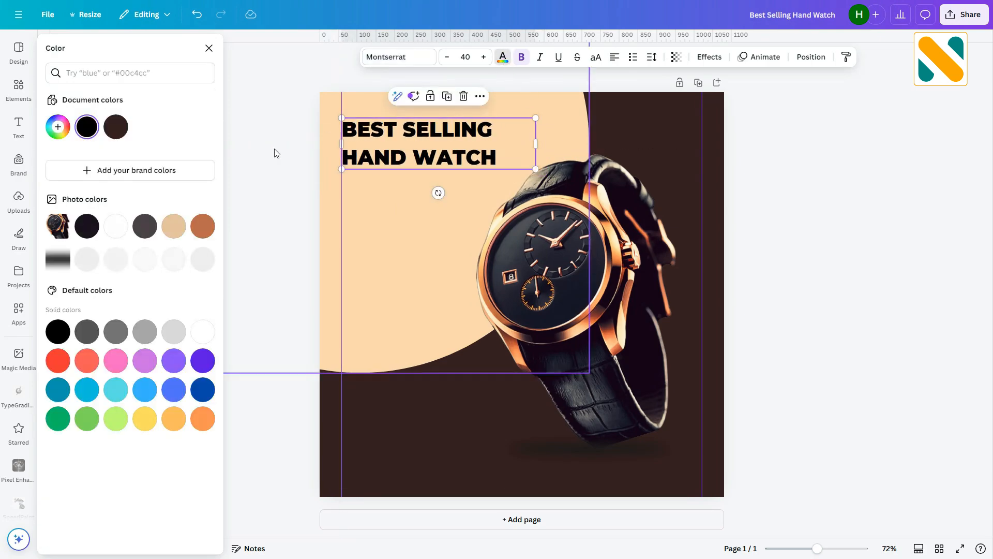
click(118, 130)
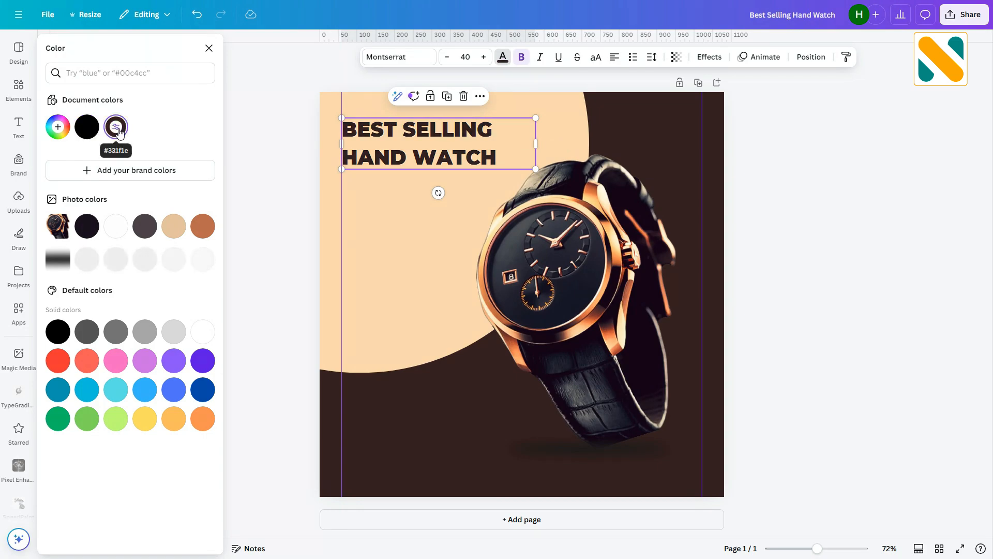
click(262, 193)
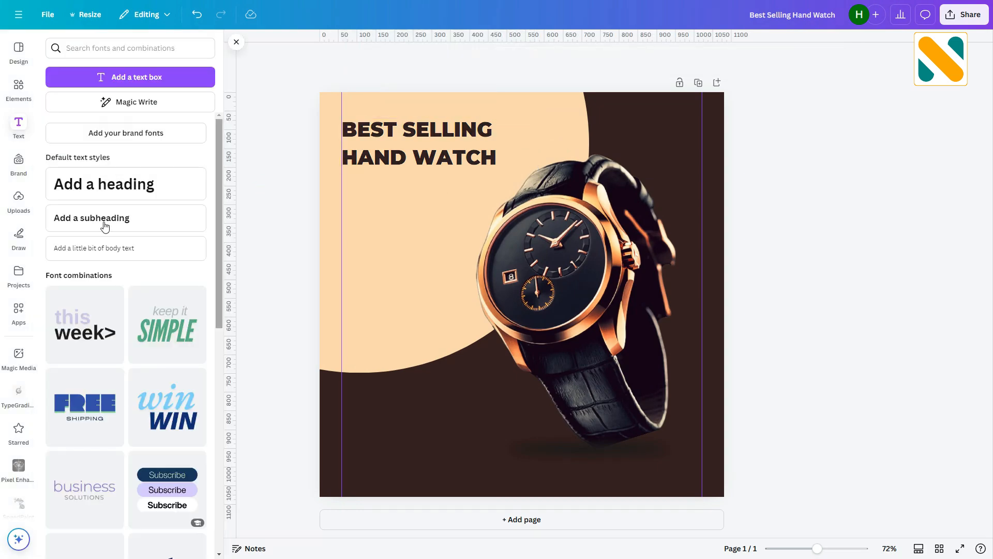
- Add a body text box and replace its text with "Watch details will be here"
click(103, 252)
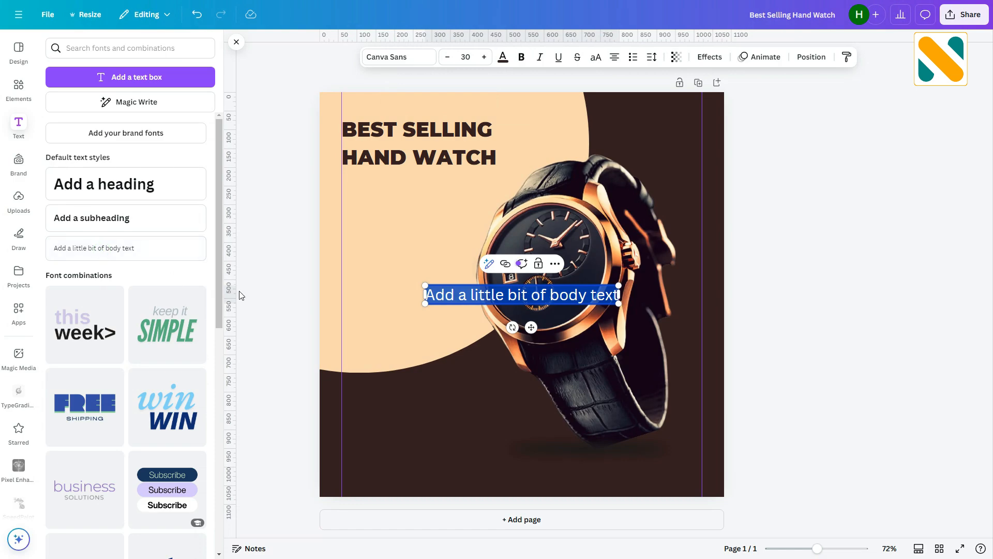
key(BackSpace)
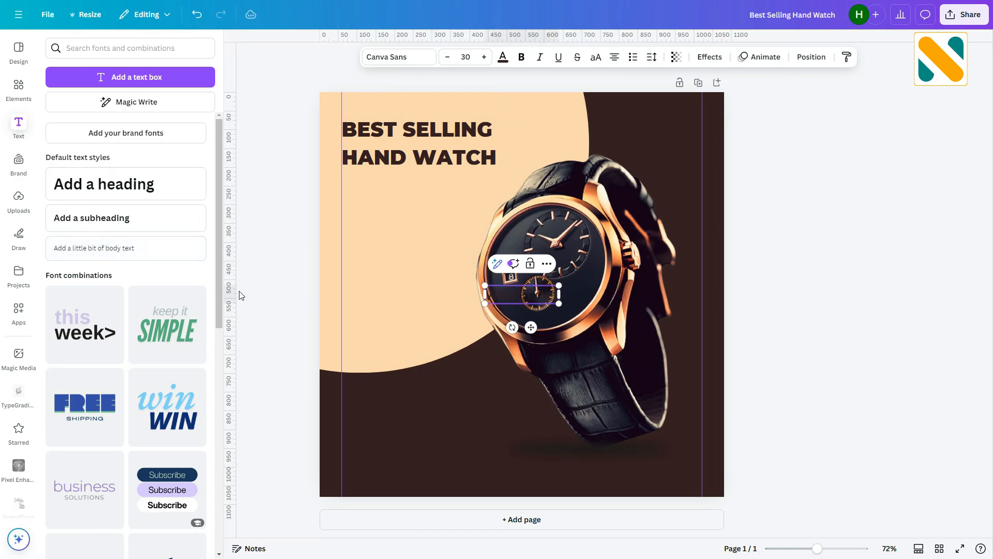
text(Watch details will be here)
click(240, 291)
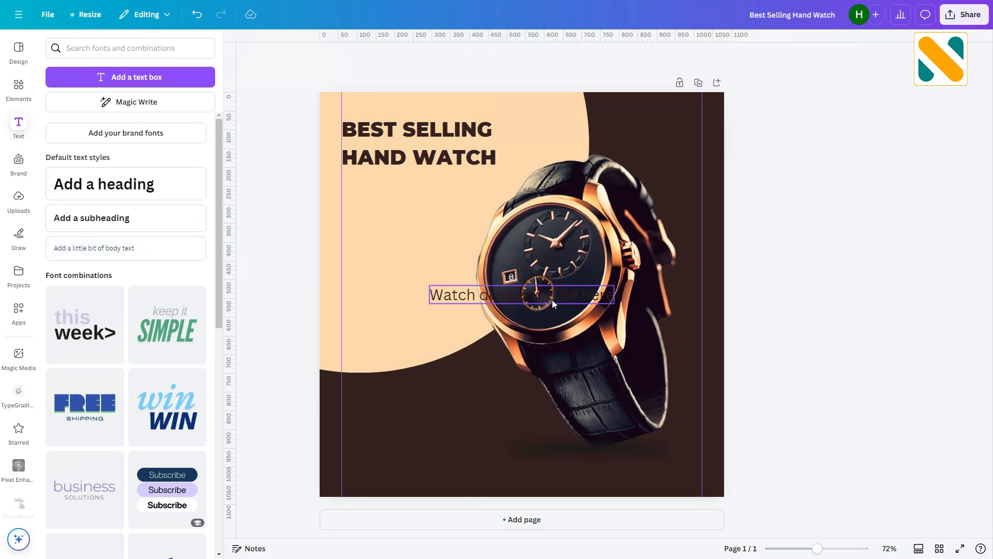
- Move the body text under the heading and set it to Montserrat at size 16
drag(551, 298, 467, 190)
click(465, 57)
click(460, 195)
click(399, 57)
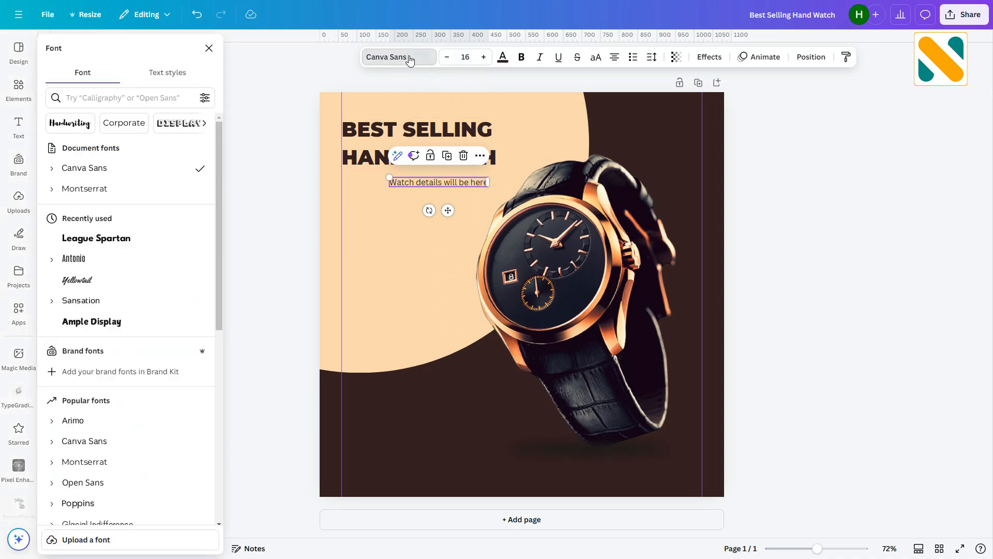
click(85, 188)
- Copy the body sentence and paste it repeatedly to lengthen the placeholder paragraph
double_click(434, 183)
key(ctrl+c)
key(ctrl+v)
key(ctrl+v)
key(ctrl+v)
key(ctrl+v)
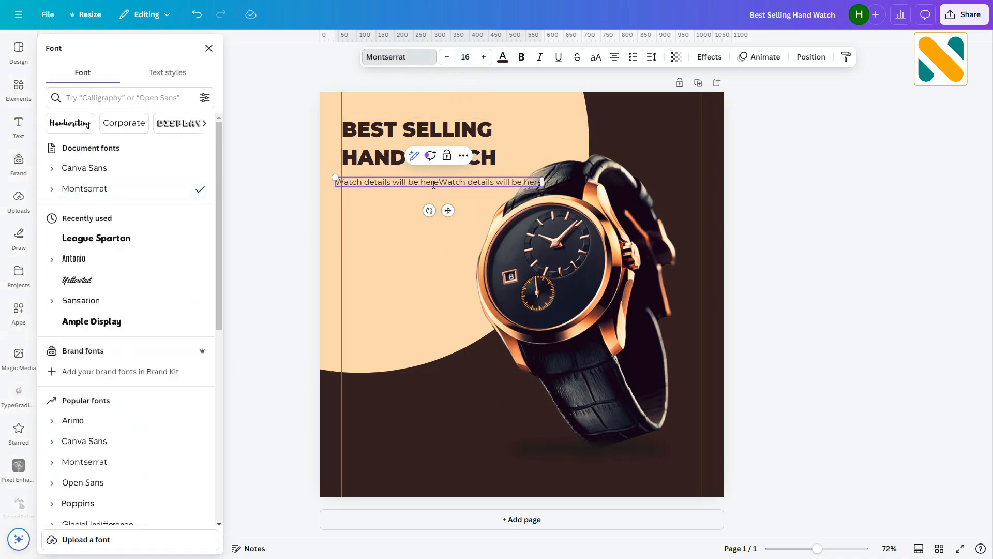
- Left-align the paragraph and widen its box to fit three lines under the heading
click(440, 244)
mouse_move(413, 196)
mouse_down()
mouse_move(445, 195)
mouse_move(413, 199)
mouse_up()
click(614, 58)
drag(492, 198, 510, 202)
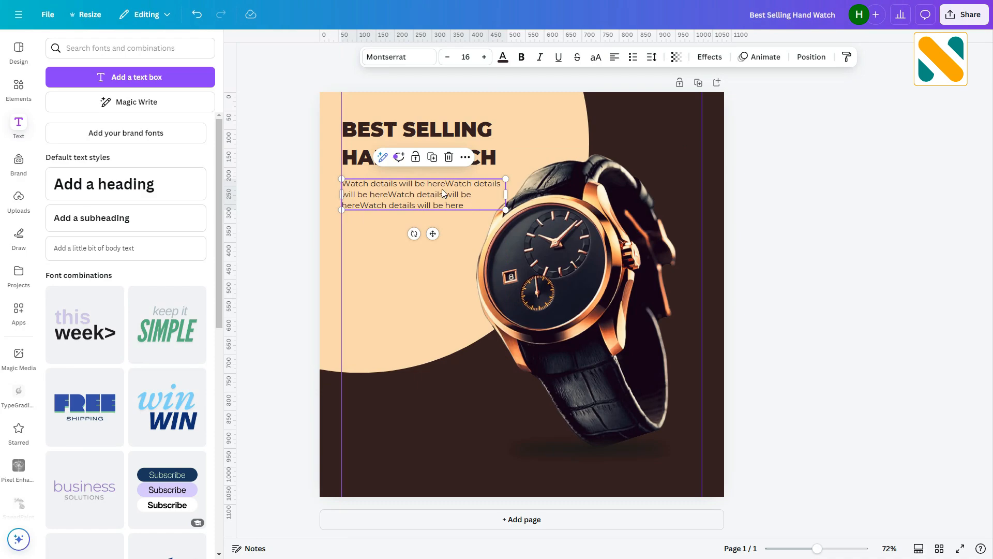
click(388, 195)
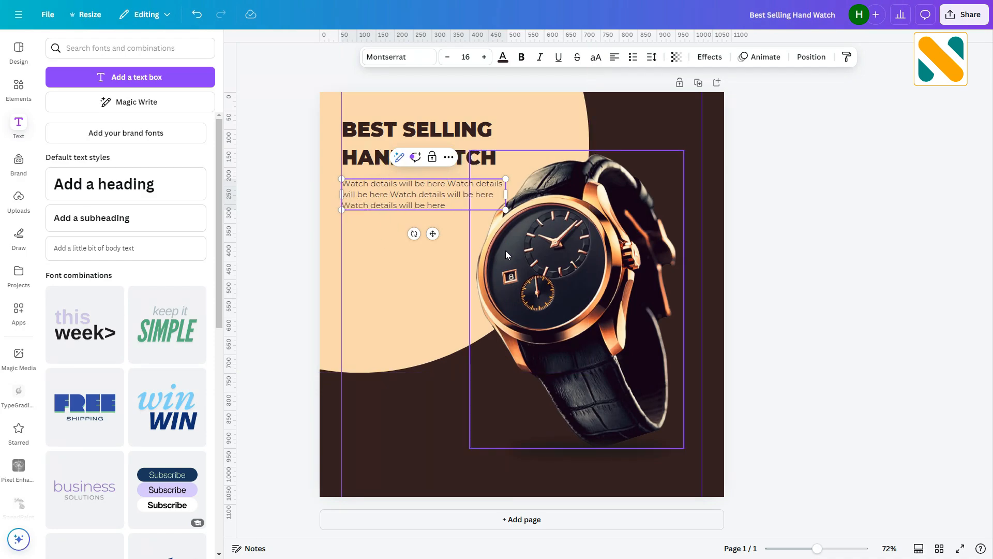
click(756, 252)
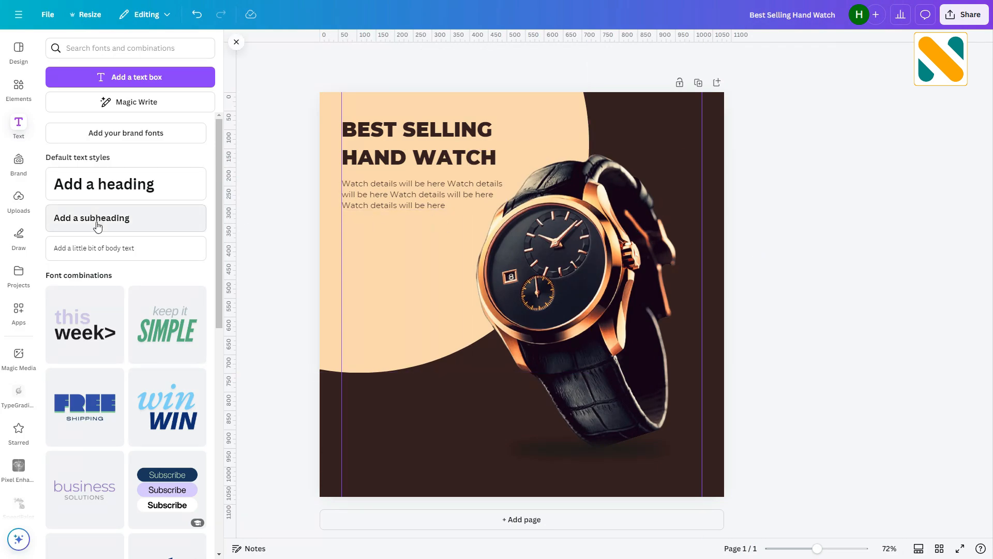
- Add a rounded square shape from Elements and move it left of the watch
click(18, 98)
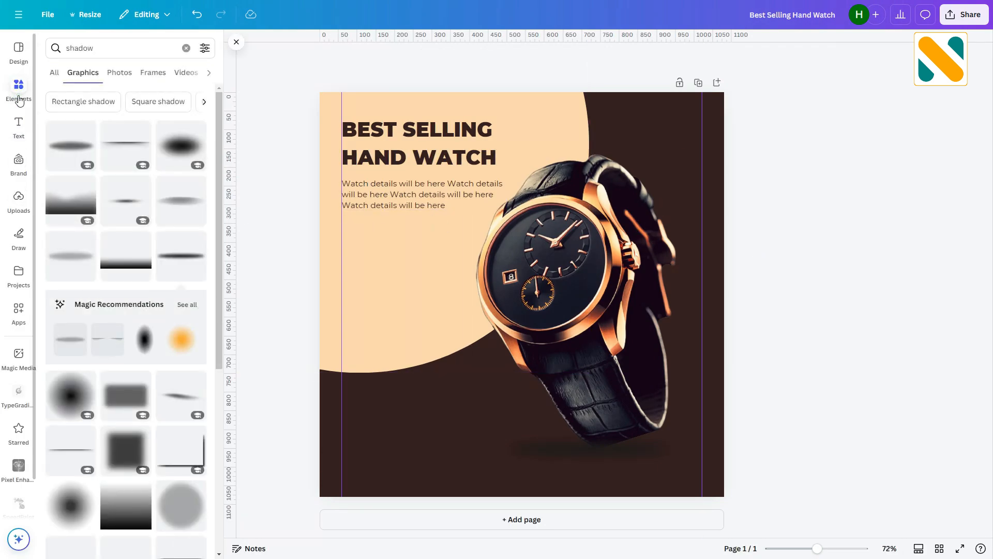
click(187, 52)
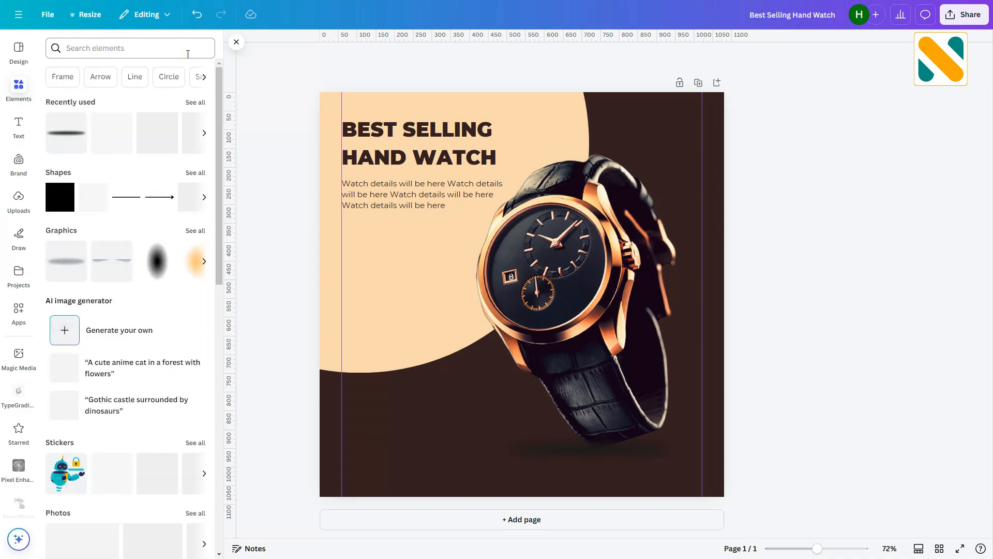
click(91, 205)
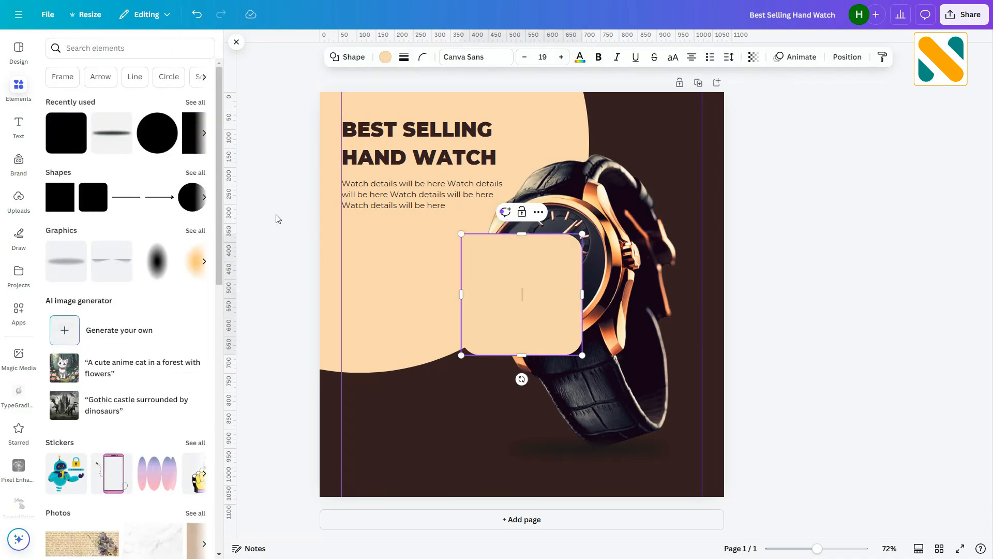
drag(512, 316, 420, 317)
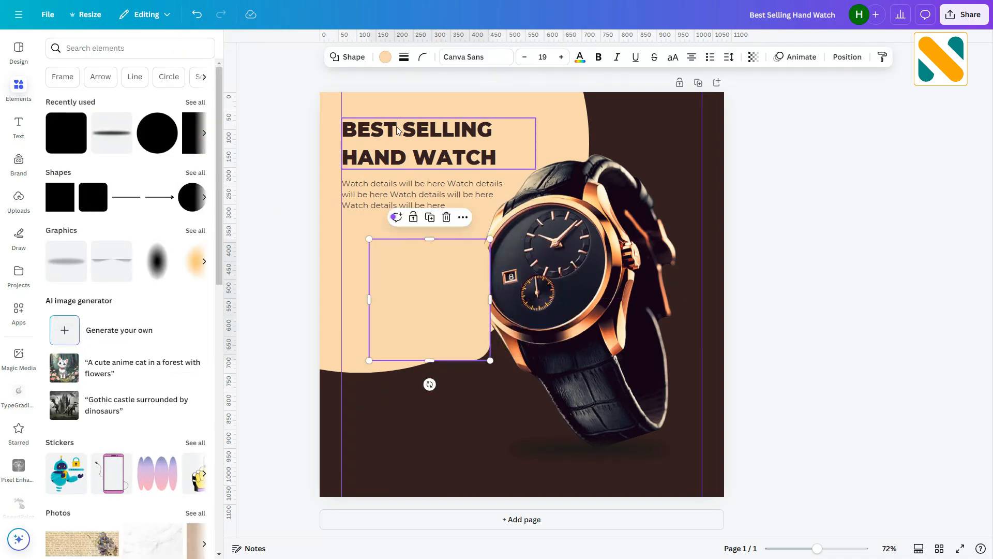
- Fill the shape with dark brown #331f1e and reshape it into a horizontal bar running off the left edge
click(385, 57)
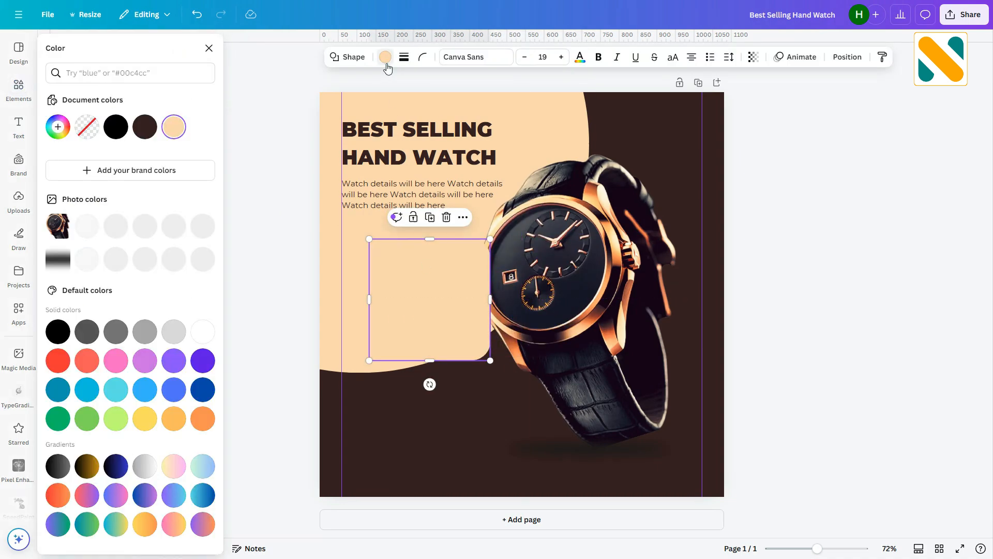
click(145, 127)
drag(436, 240, 417, 264)
click(284, 377)
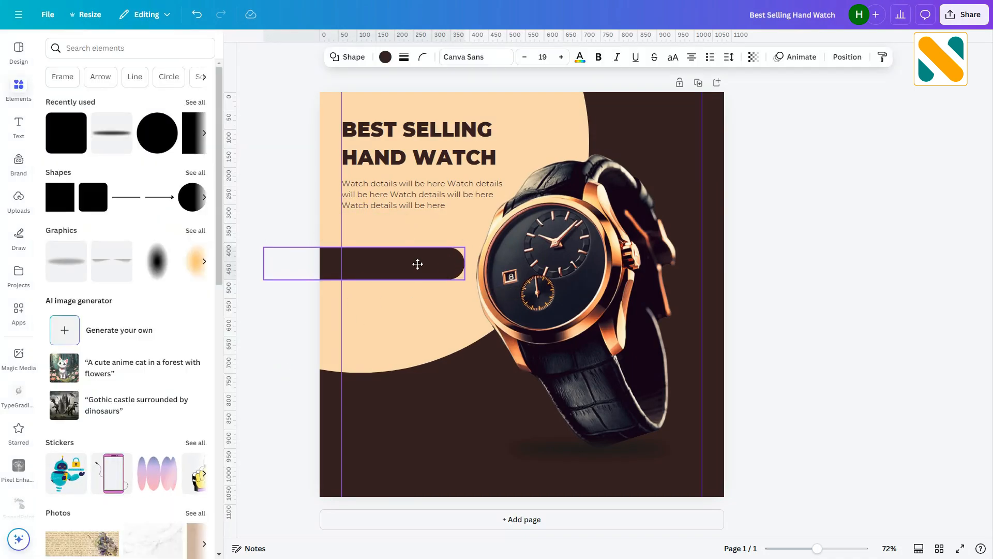
- Duplicate the heading and place the copy onto the dark bar
click(288, 146)
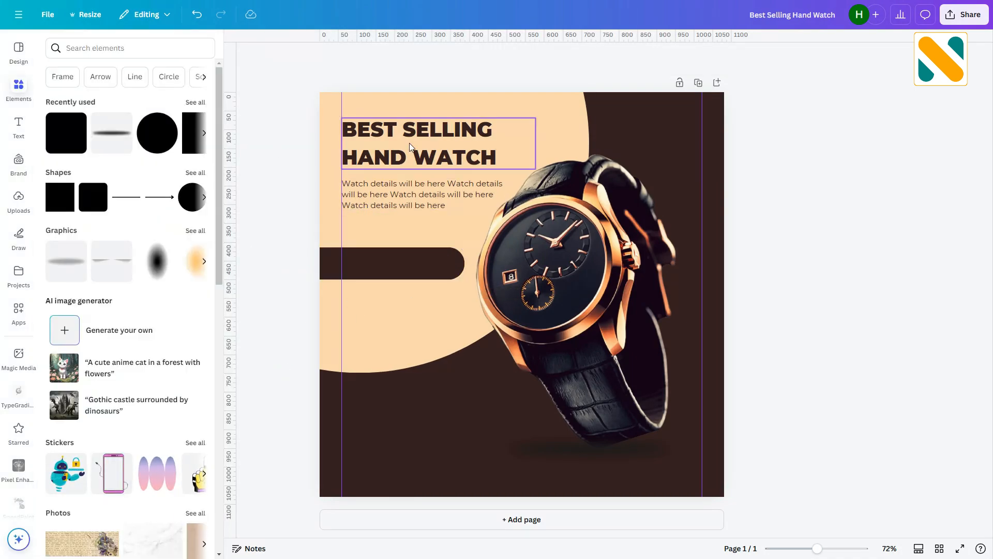
drag(408, 146, 420, 267)
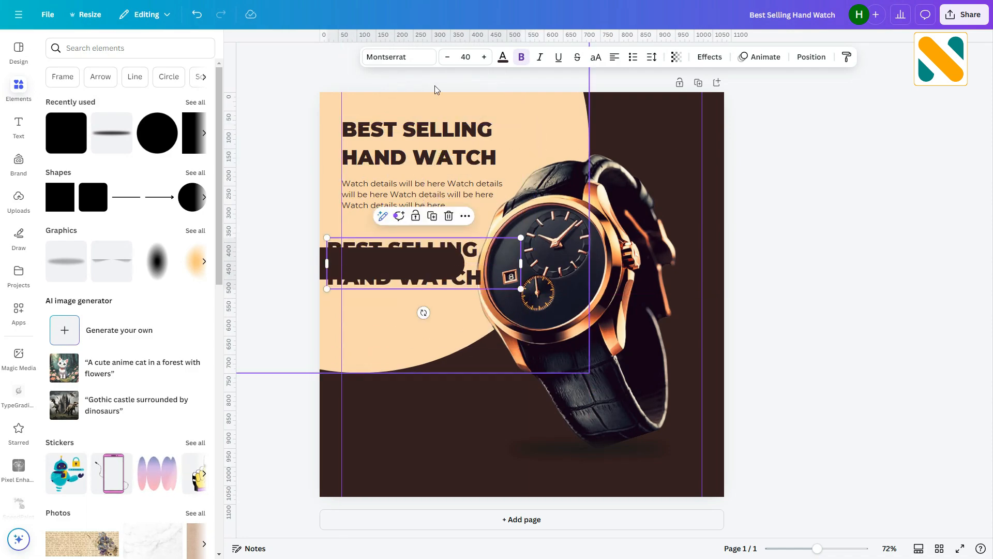
- Set the copied text's colour to #F9D8AB
click(502, 57)
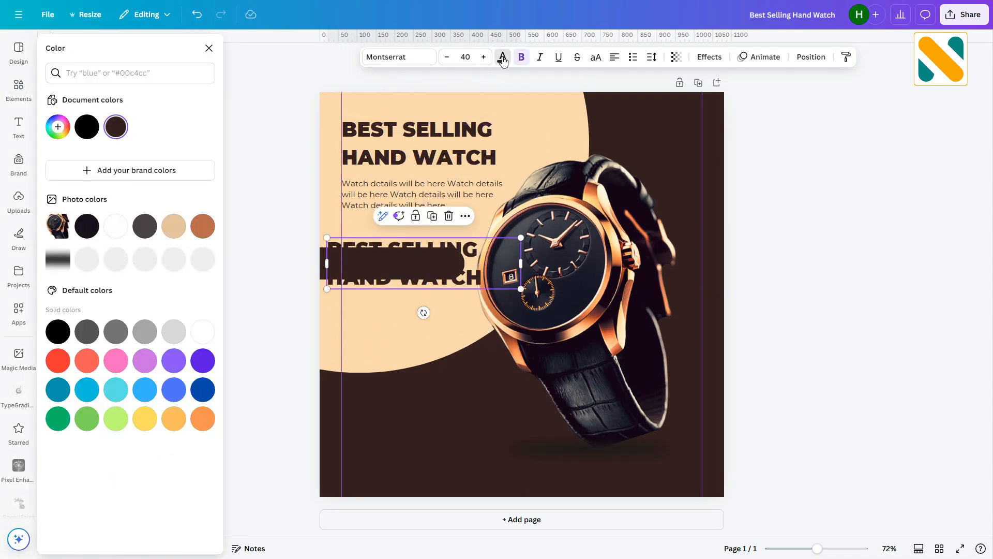
click(57, 127)
text(#F9D8AB)
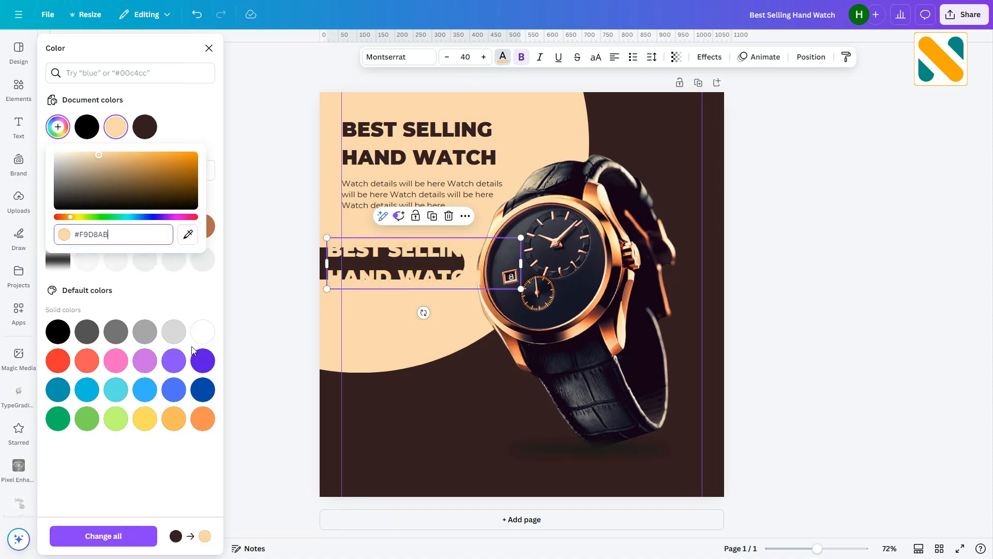
key(Return)
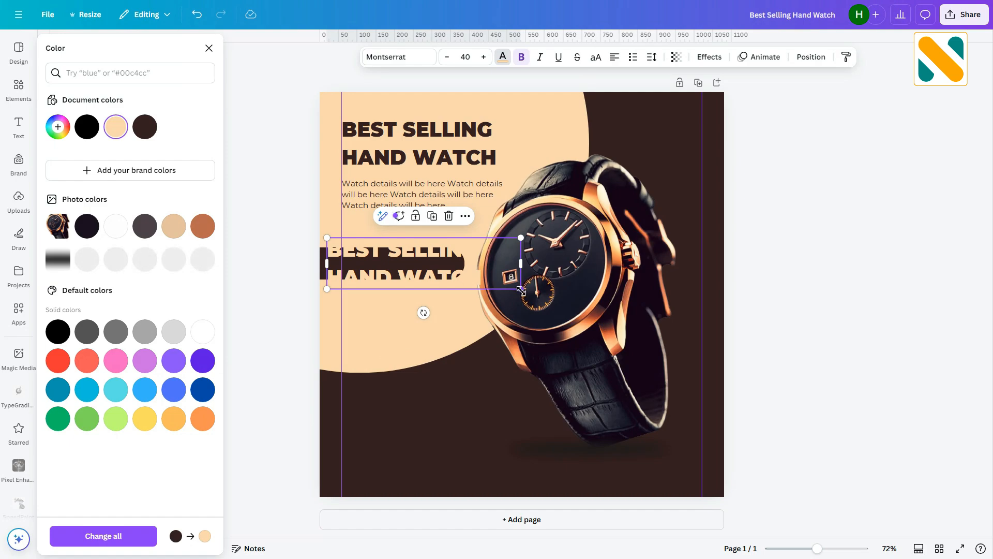
- Shrink the copied text and replace it with "35% off"
drag(520, 288, 403, 269)
double_click(403, 269)
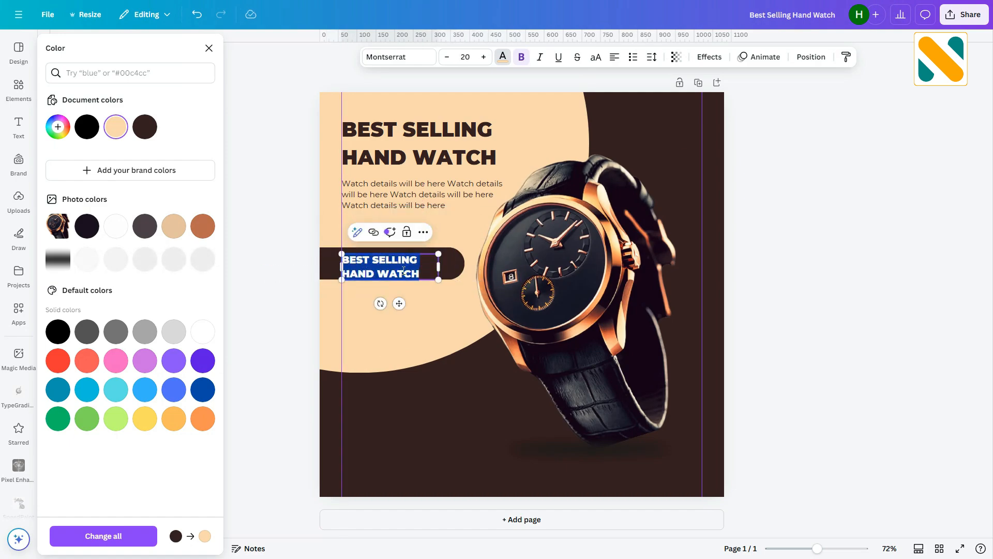
text(35)
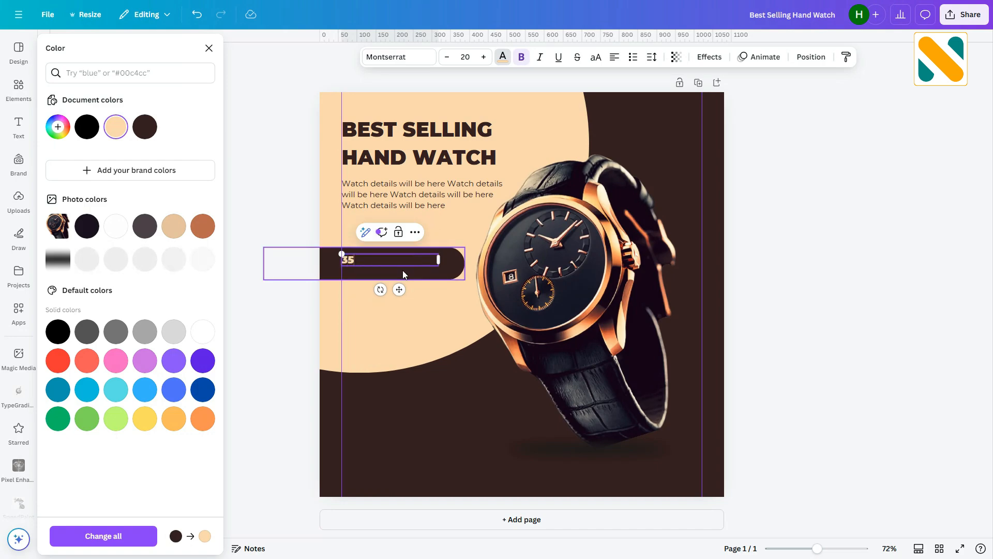
text(% off)
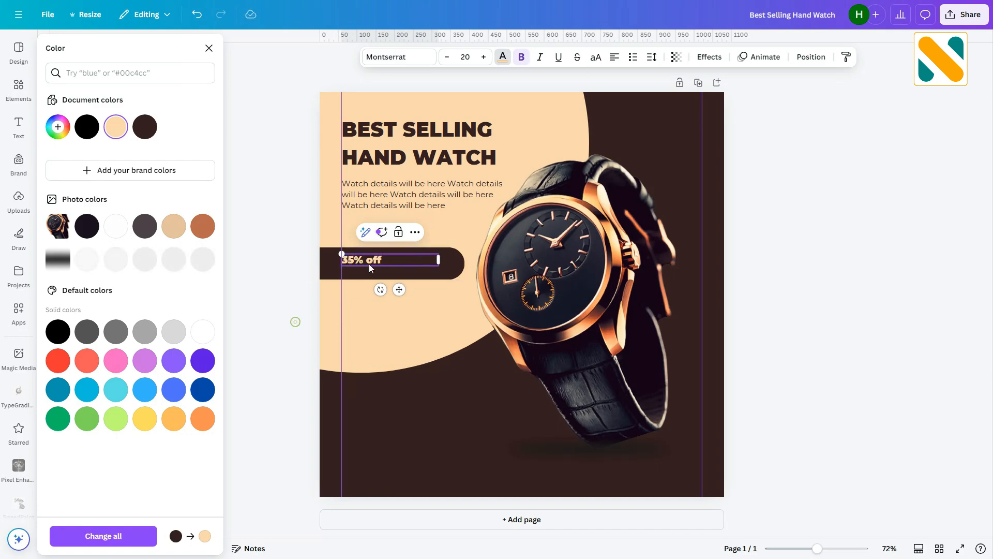
key(Escape)
- Make the offer text uppercase, enlarge it and centre it vertically inside the bar
click(374, 264)
click(596, 58)
drag(438, 260, 396, 260)
drag(395, 267, 437, 279)
click(380, 58)
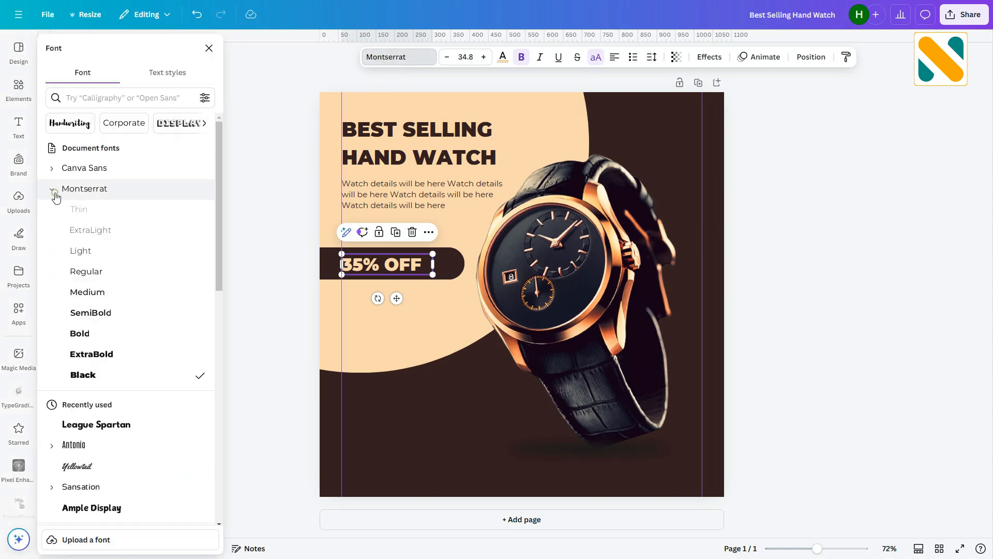
click(271, 267)
drag(373, 265, 422, 264)
mouse_move(423, 253)
mouse_down()
mouse_move(434, 250)
mouse_move(418, 264)
mouse_up()
click(281, 259)
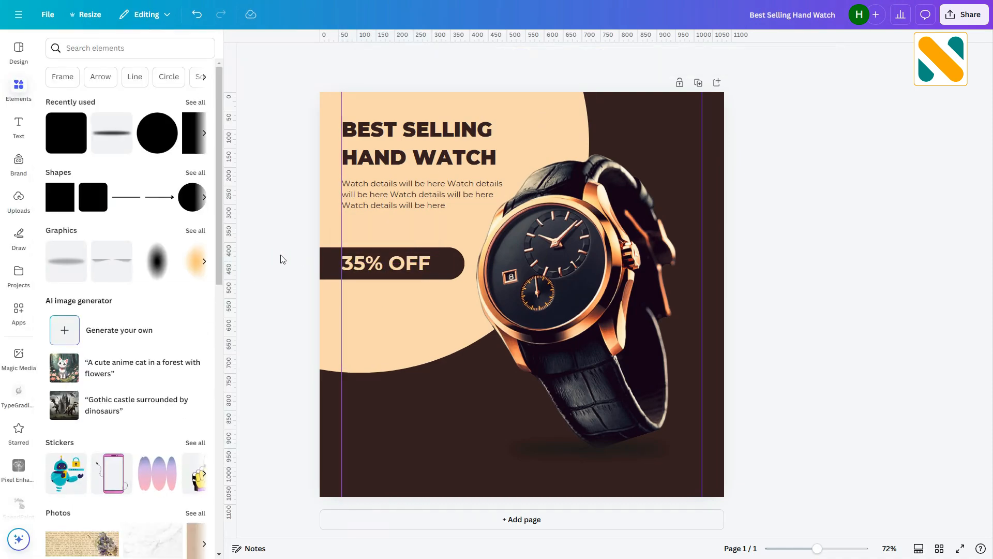
- Shorten the dark offer bar so it ends just past the "35% OFF" text, about 506 px wide
click(421, 267)
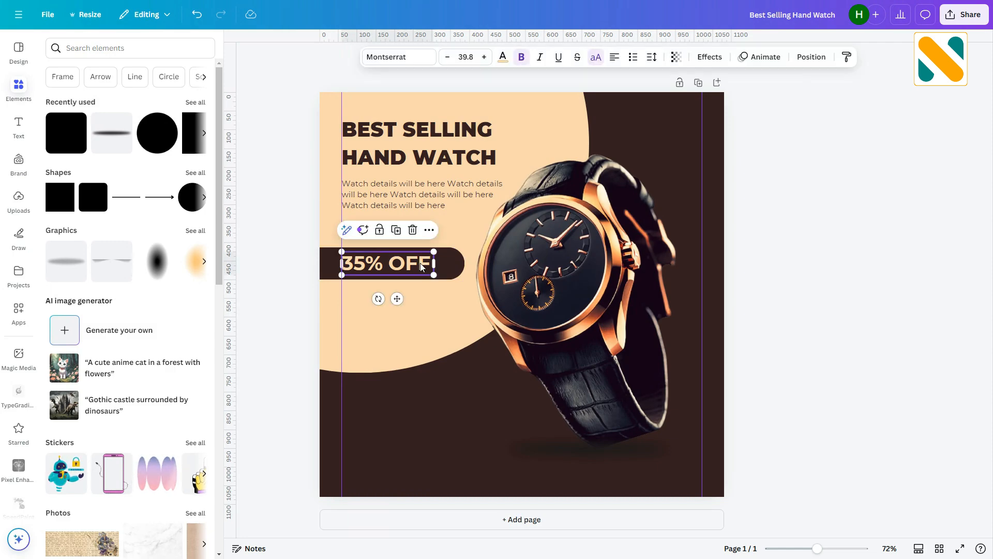
click(454, 265)
drag(464, 264, 454, 269)
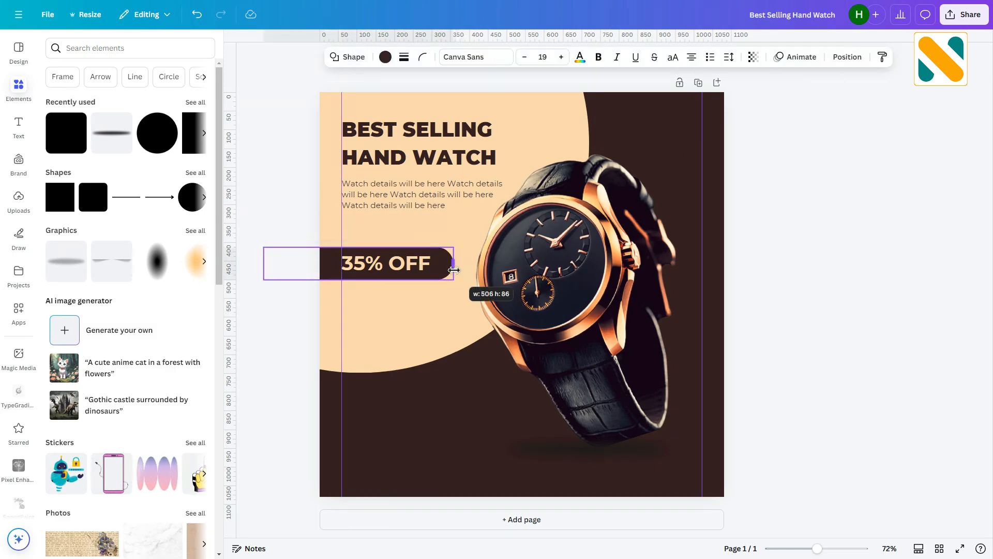
click(304, 184)
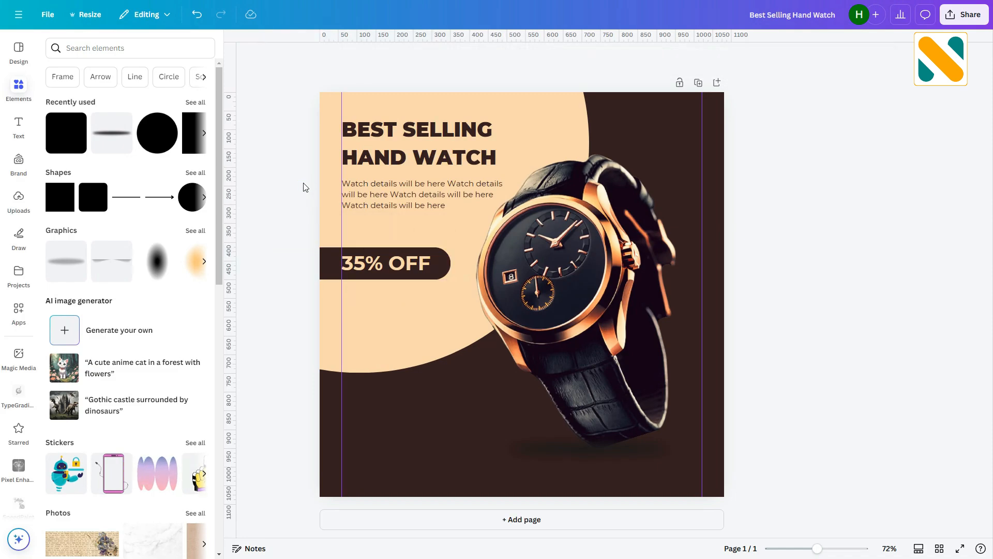
- Duplicate the heading below the offer bar, remove its bold and set it to Montserrat SemiBold
click(434, 142)
drag(435, 142, 434, 316)
click(521, 57)
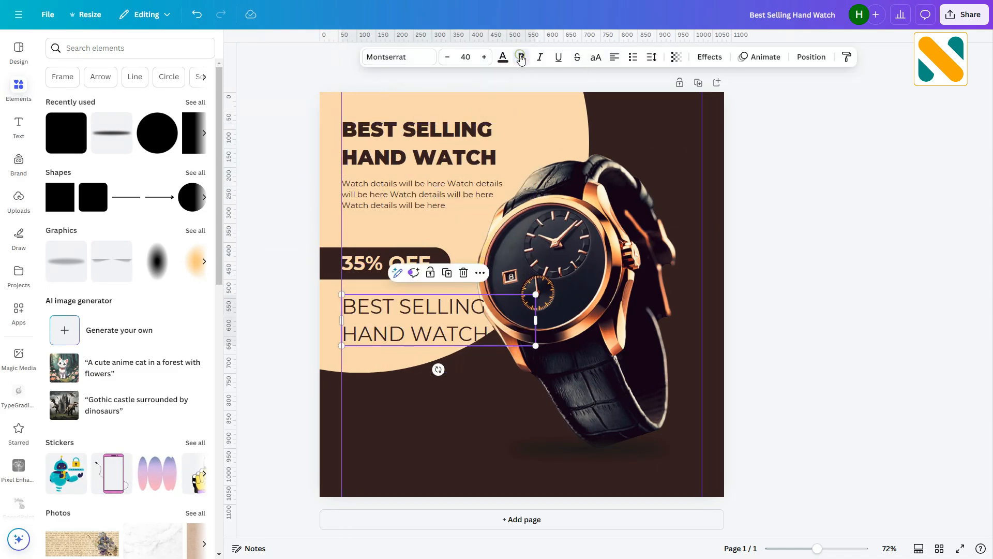
click(398, 57)
click(78, 188)
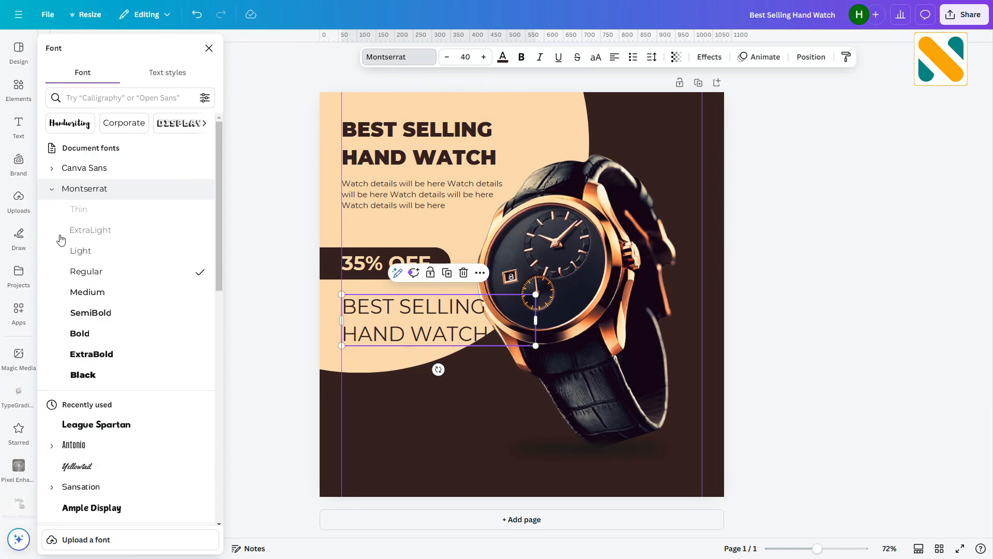
click(96, 321)
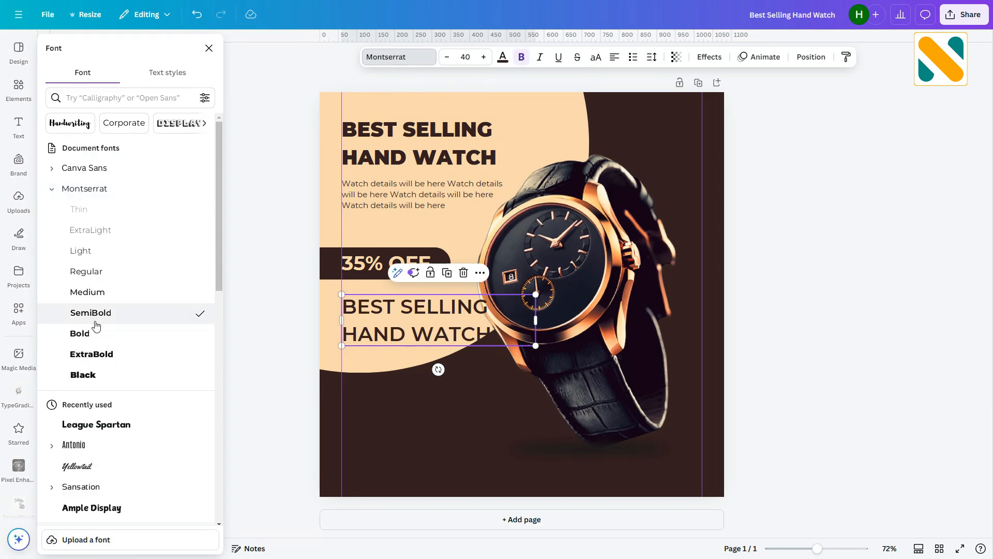
- Replace the copied text with "Over 200 Sale Items" and shrink it to sit just below the offer bar
double_click(444, 327)
text(Over 200 Sa)
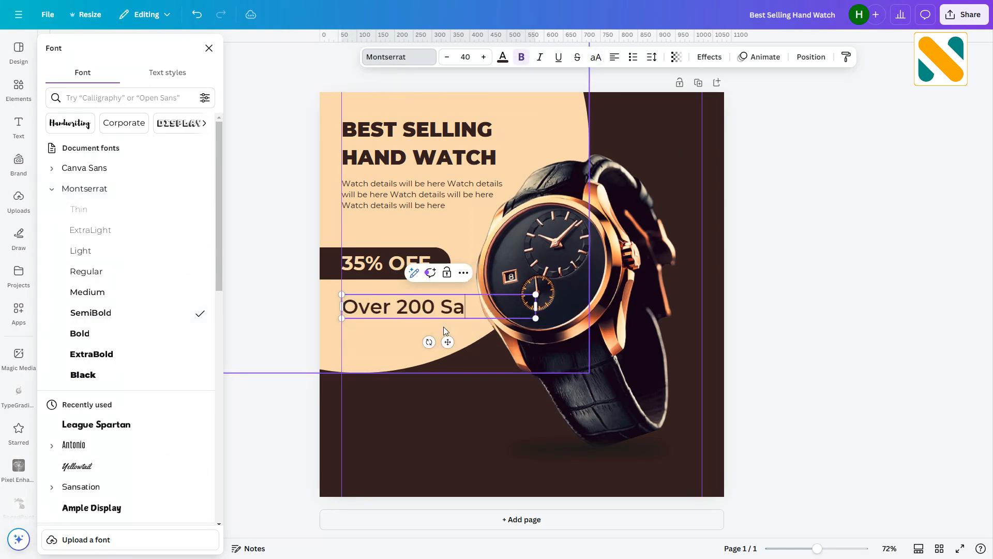
text(le Items)
key(Escape)
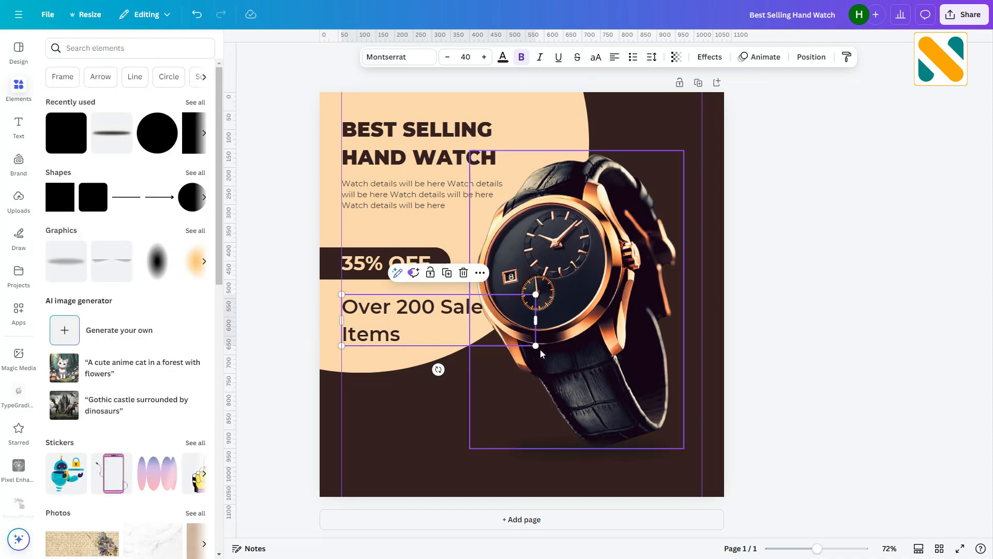
drag(536, 345, 373, 287)
click(290, 271)
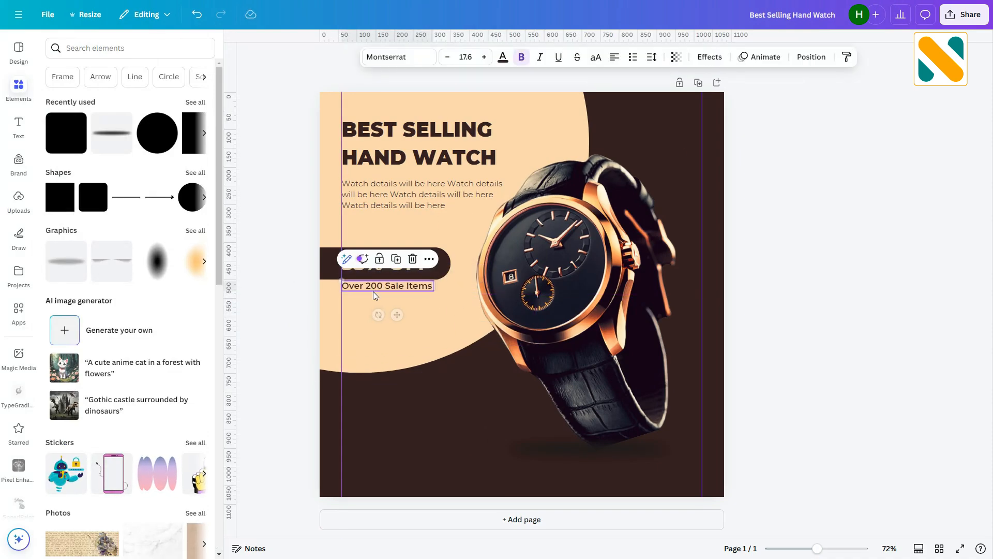
- Place a peach rounded button shape near the design's bottom-left corner and adjust its size
click(769, 268)
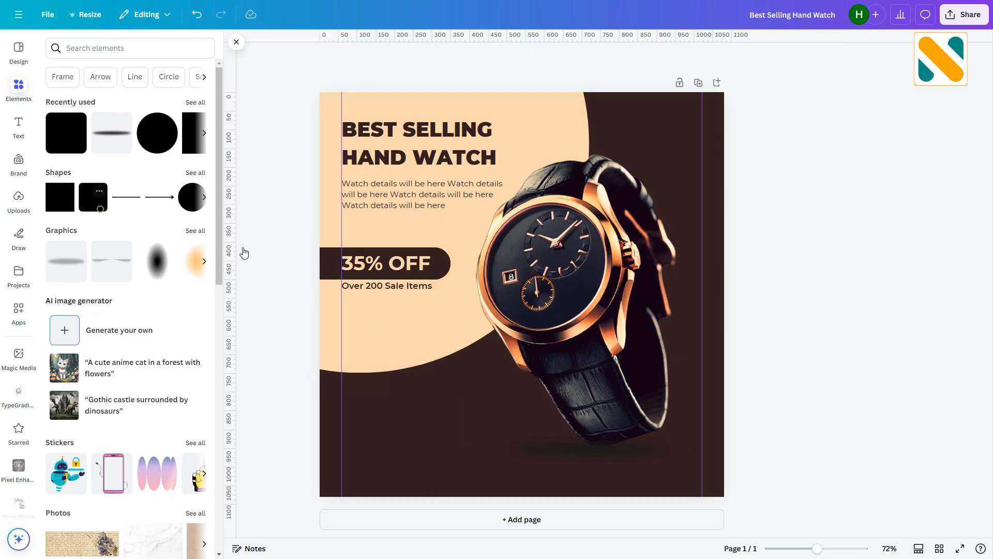
click(872, 259)
drag(520, 297, 401, 407)
drag(406, 348, 403, 458)
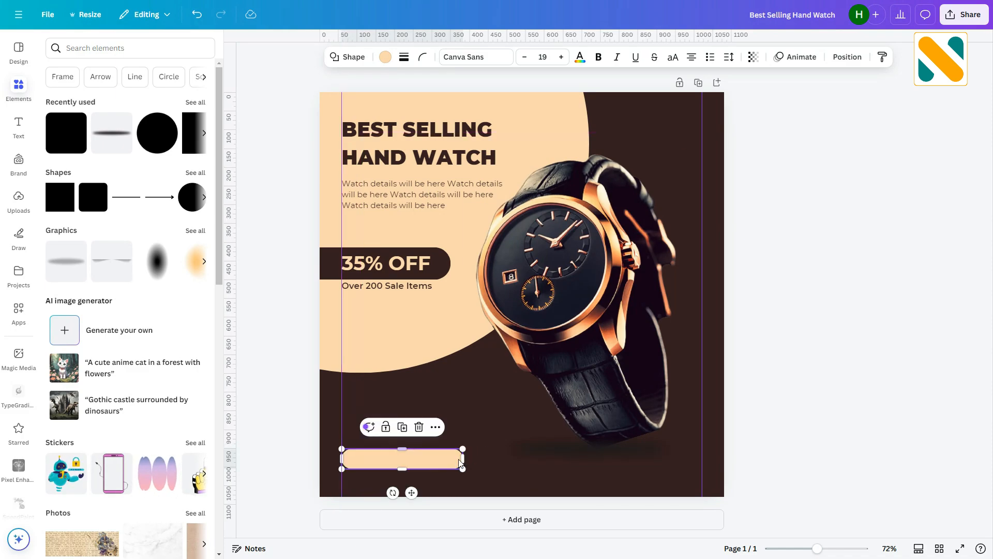
drag(463, 456, 458, 461)
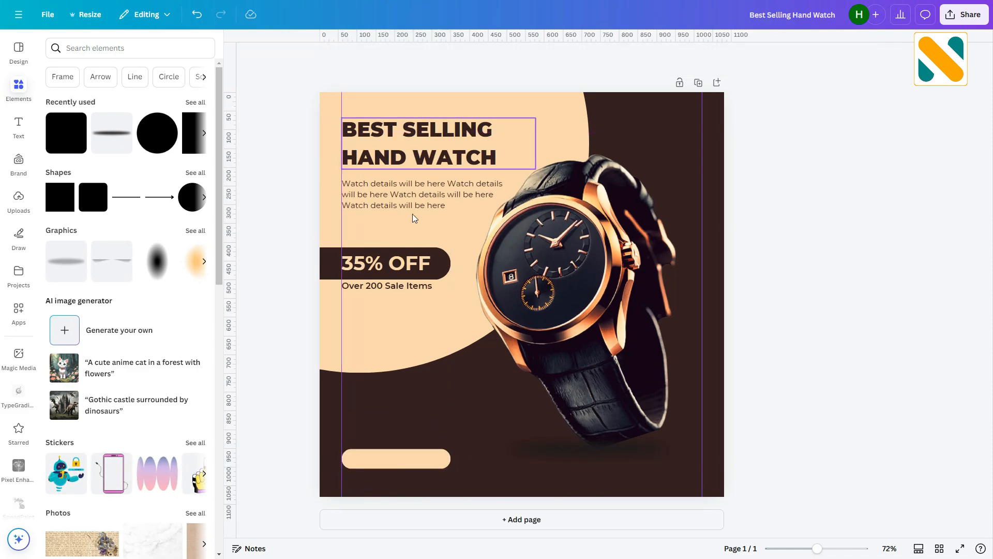
- Duplicate the heading onto the peach button and replace its text with "ORDER NOW"
click(433, 157)
click(447, 96)
drag(442, 160, 440, 459)
double_click(440, 459)
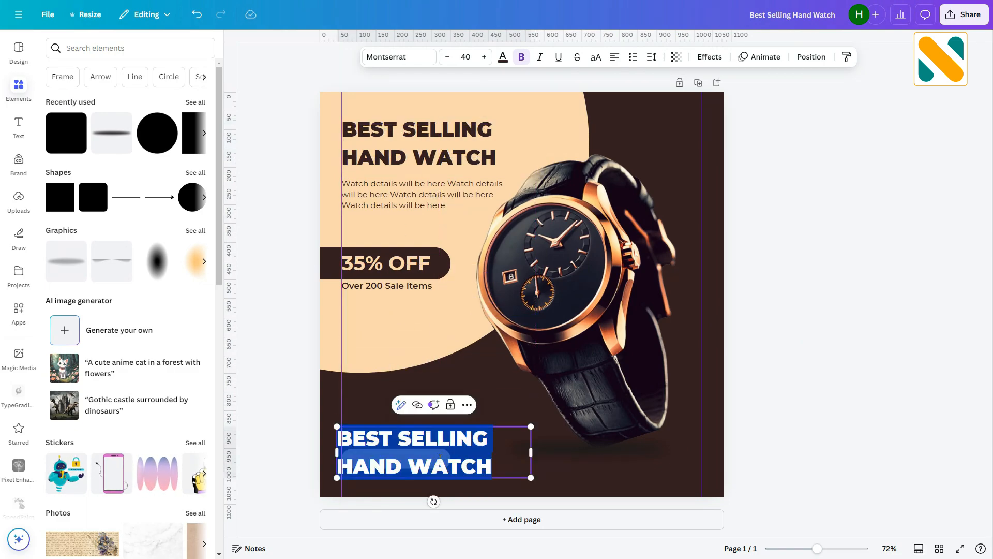
text(order)
key(ctrl+a)
key(BackSpace)
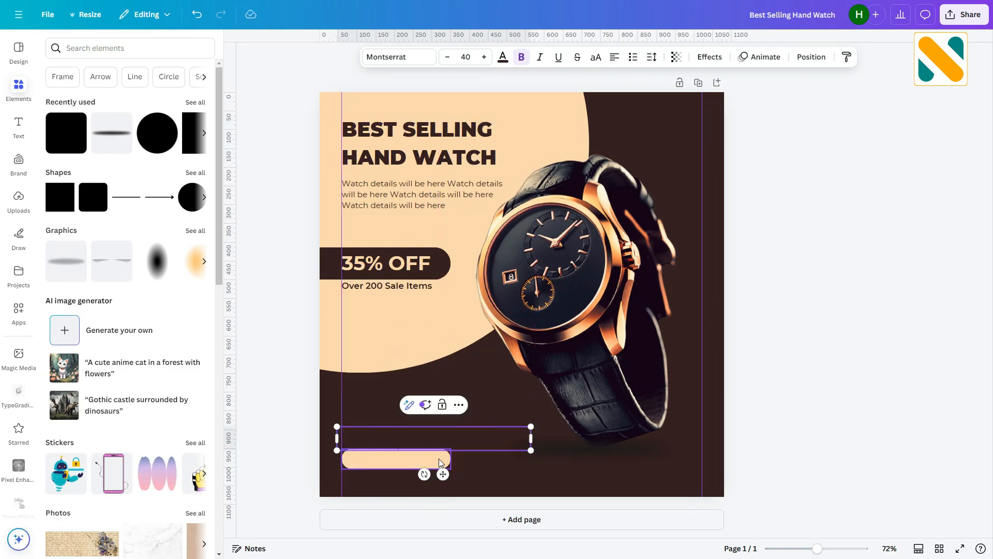
text(ORDER NOW)
click(293, 360)
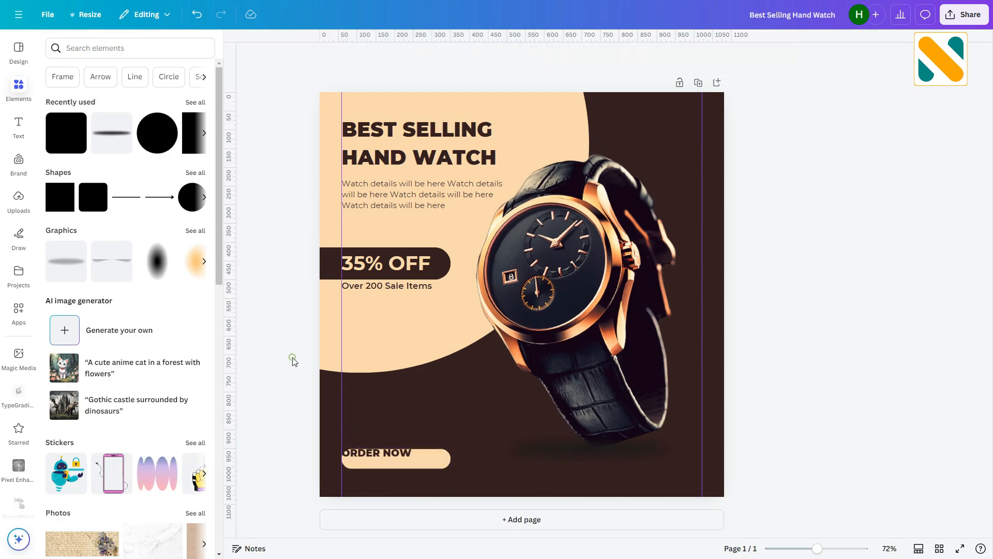
- Resize and position the "ORDER NOW" text so it fits centred inside the peach button
drag(379, 457, 386, 462)
mouse_move(445, 459)
mouse_down()
mouse_move(424, 458)
mouse_move(445, 468)
mouse_up()
click(296, 351)
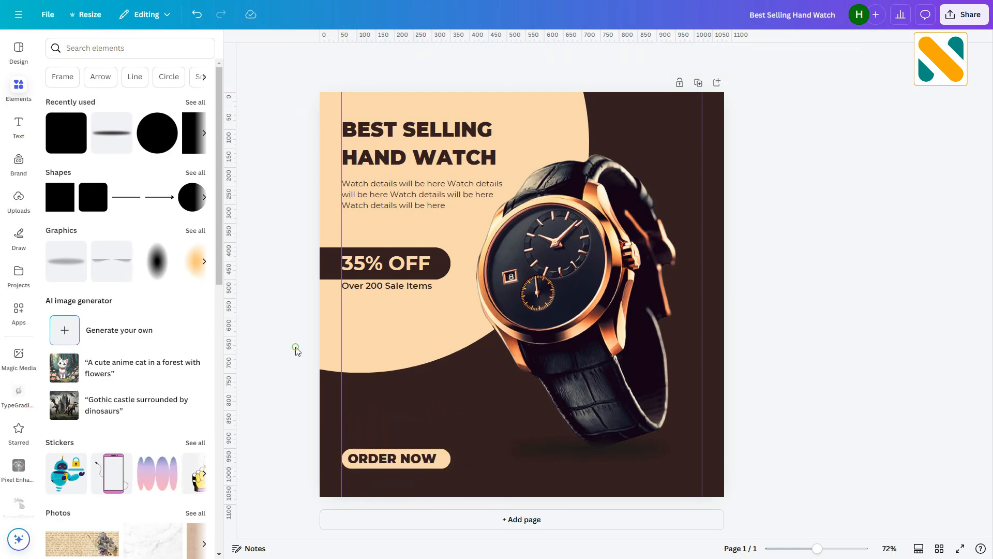
- Set the "ORDER NOW" text to Montserrat Bold
click(417, 461)
click(396, 57)
click(53, 189)
click(98, 334)
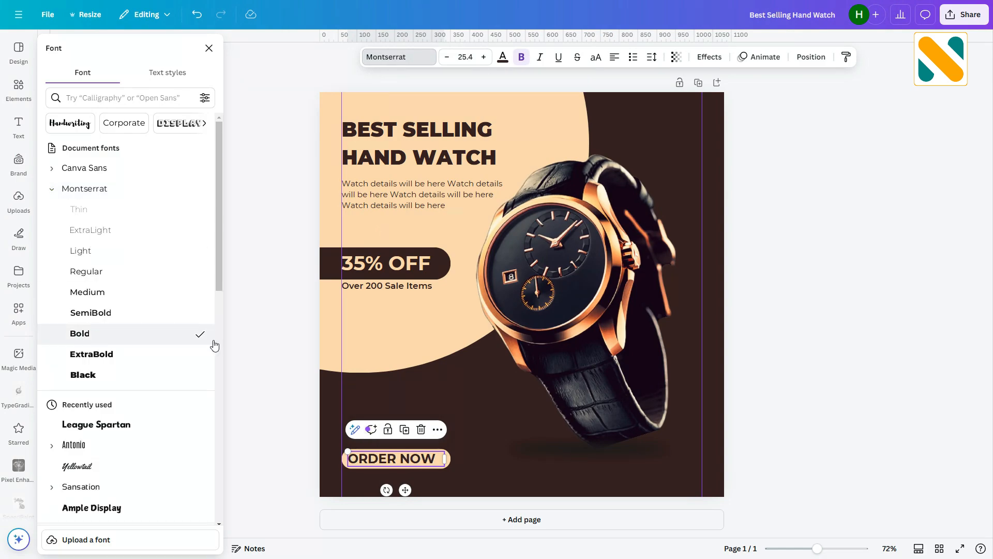
click(283, 324)
click(412, 462)
click(271, 340)
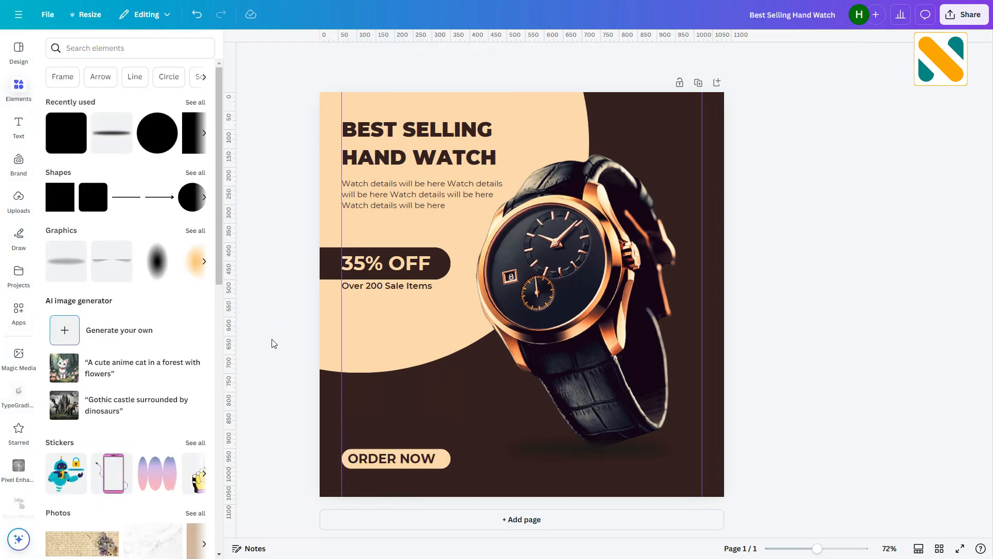
- Search the element graphics for "website" and insert the globe icon in a black circle
click(145, 48)
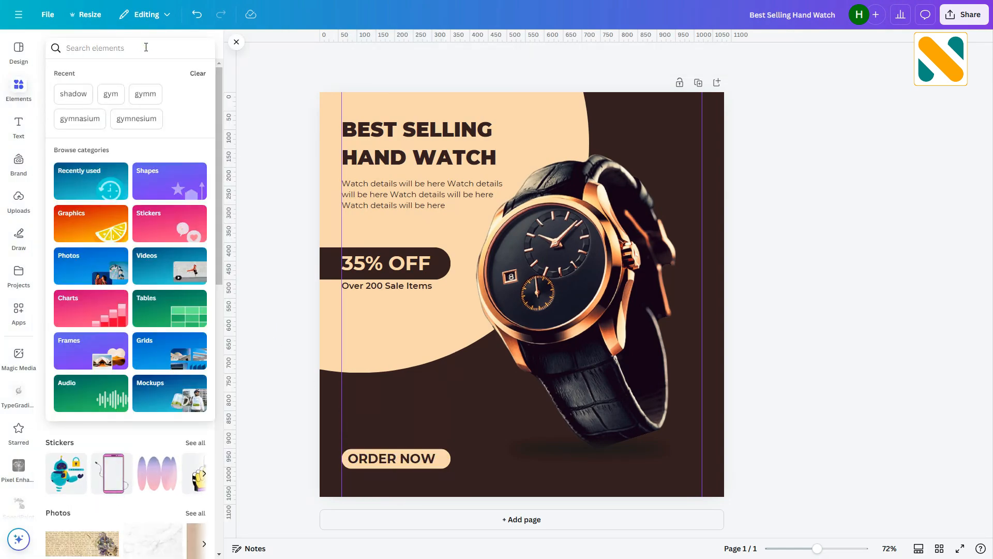
text(website)
key(Return)
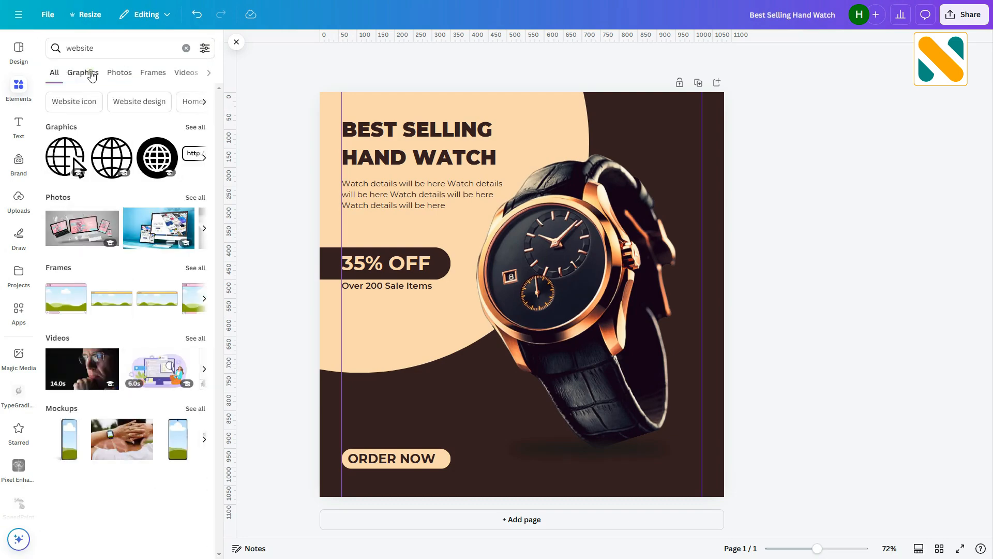
click(91, 73)
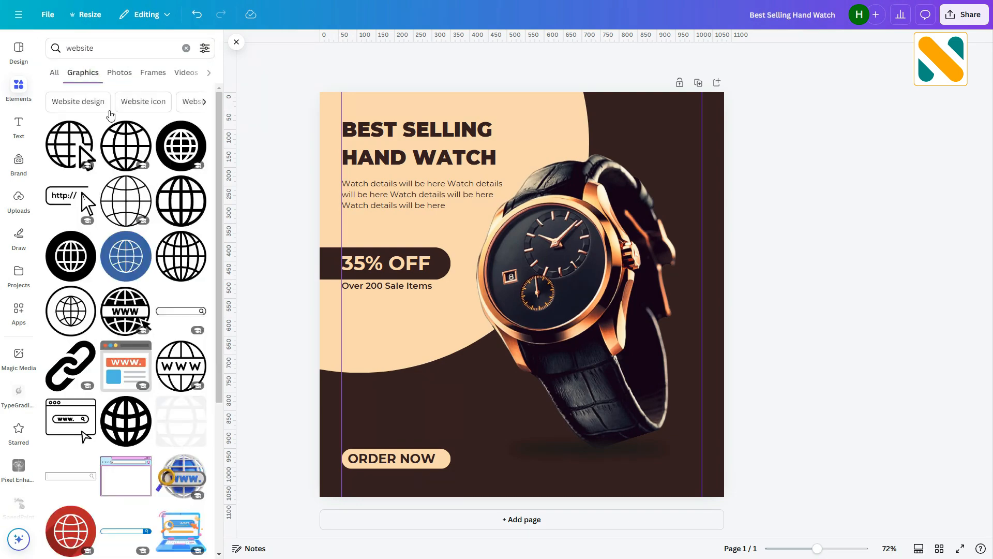
click(181, 146)
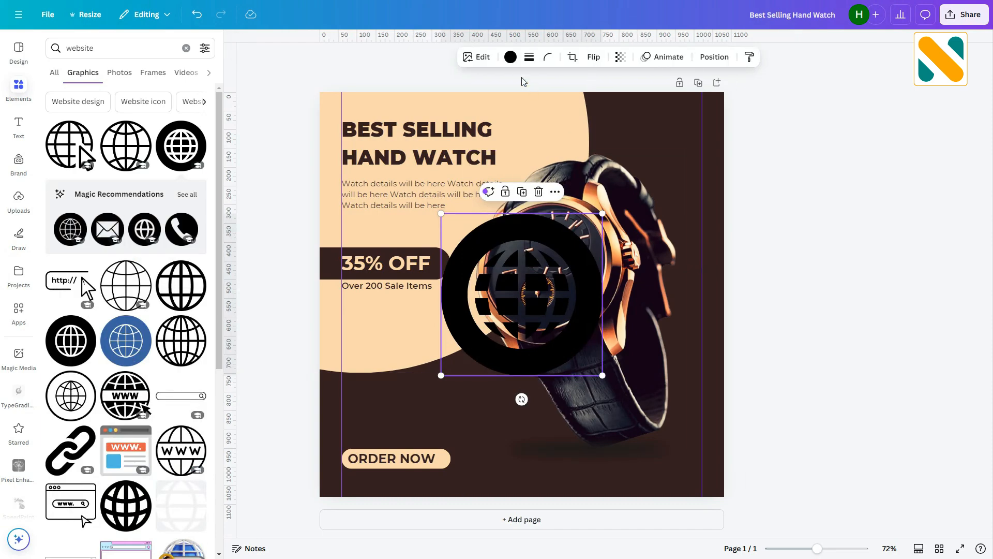
- Colour the globe icon #F9D8AB, shrink it and place it near the bottom-right corner
click(510, 58)
click(145, 127)
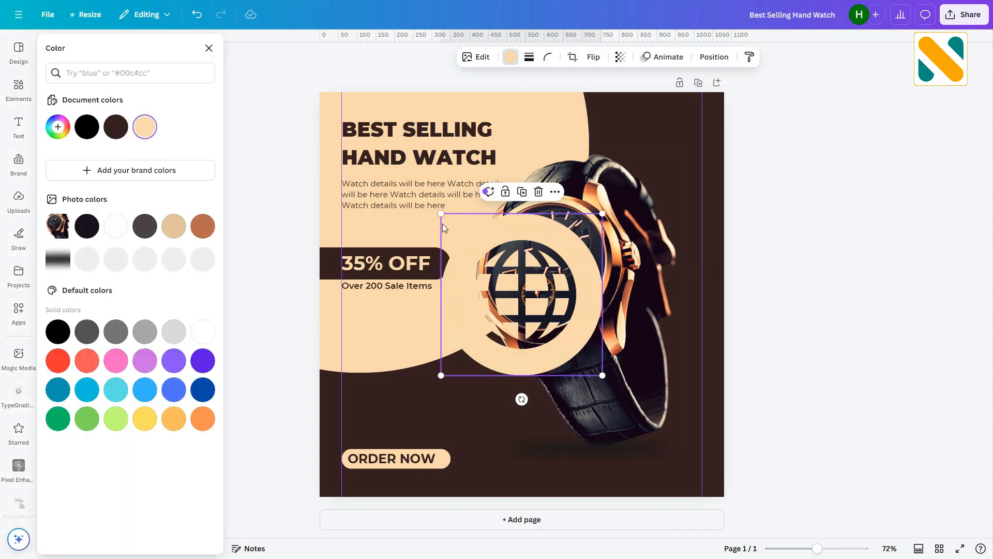
drag(441, 214, 591, 470)
click(734, 366)
drag(597, 458, 603, 477)
key(Escape)
click(827, 398)
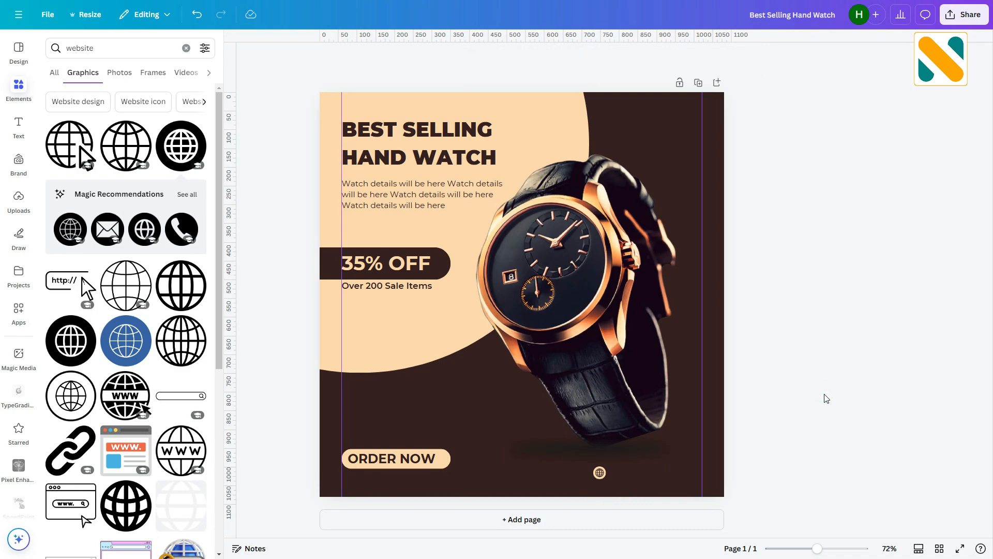
- Duplicate the "ORDER NOW" text, move the copy beside the globe icon and colour it #F9D8AB
click(392, 462)
click(405, 429)
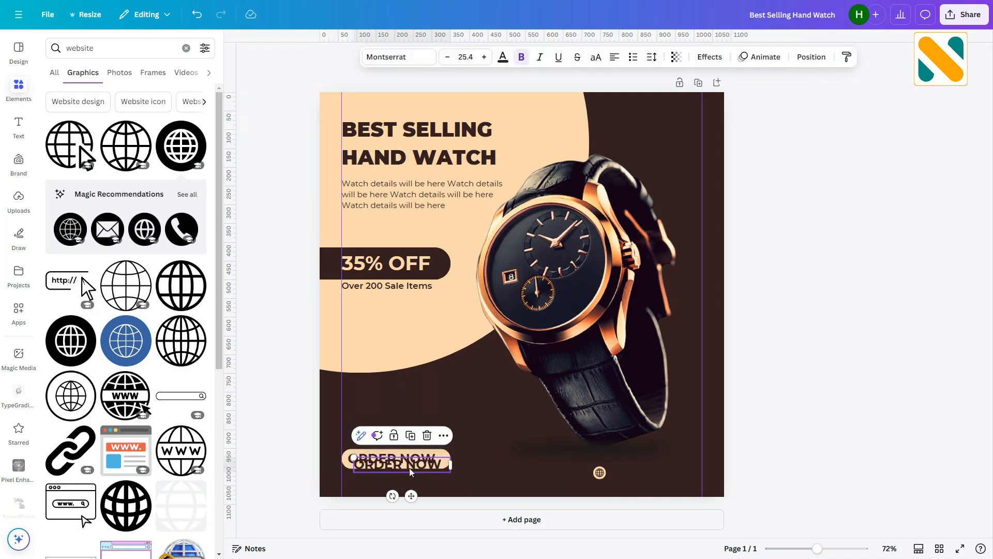
drag(409, 468, 613, 478)
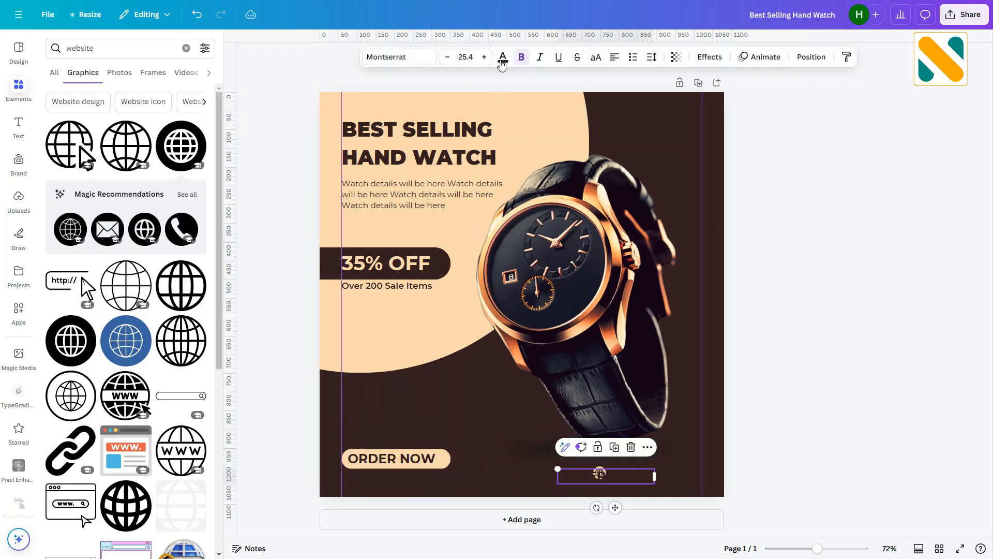
click(502, 58)
click(145, 127)
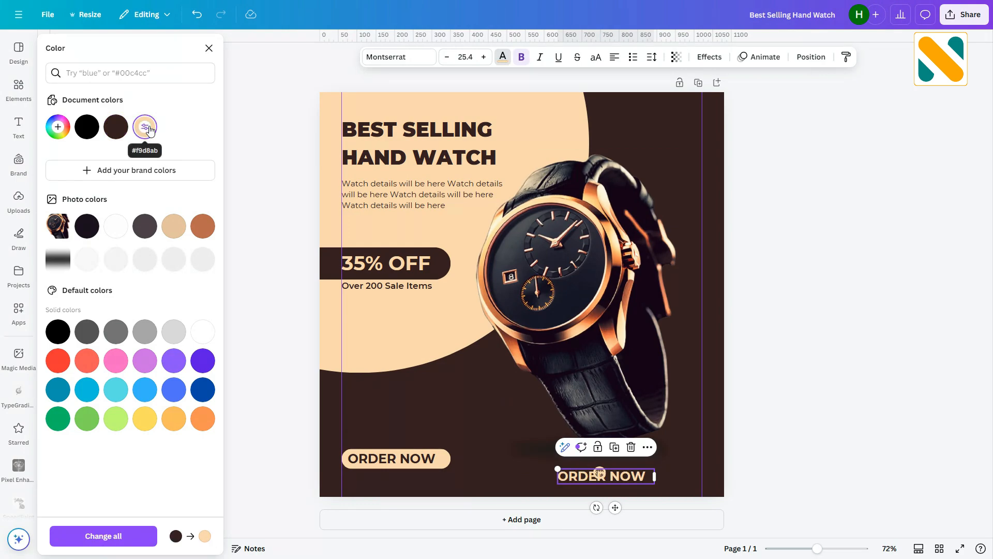
- Replace the copied text with "yourwebsite.com"
double_click(600, 475)
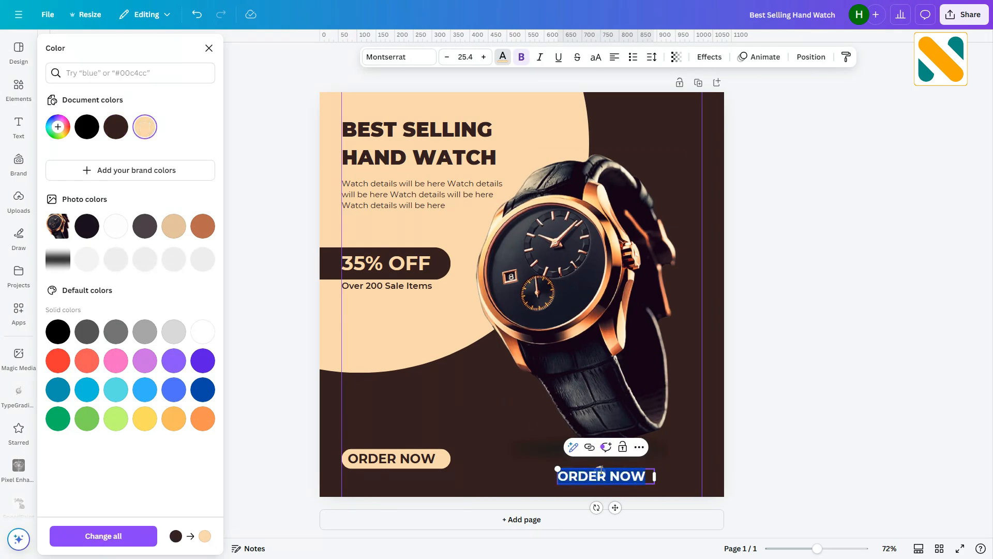
text(yourwebsite)
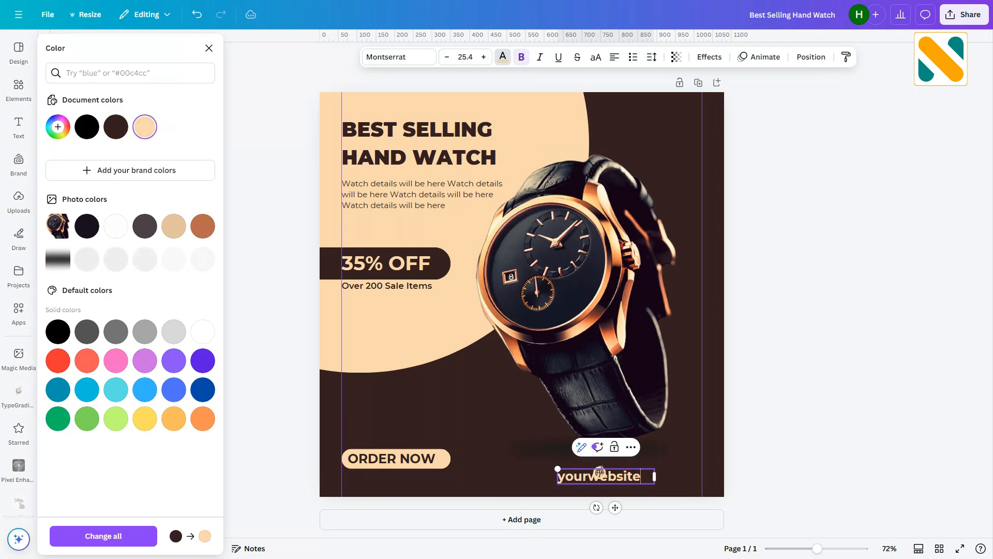
text(.com)
click(815, 360)
- Widen the website text box and set its font to Montserrat SemiBold
drag(620, 483, 652, 471)
click(408, 59)
click(64, 188)
click(91, 313)
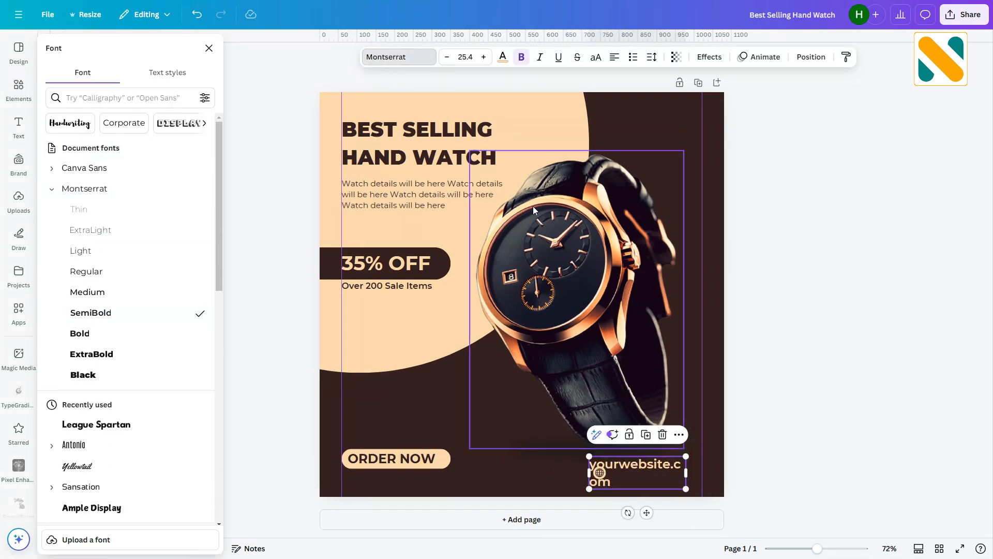
- Shrink the website text and nudge it into line beside the globe icon
drag(684, 489, 614, 470)
click(814, 418)
click(798, 432)
click(600, 474)
key(Up)
click(793, 437)
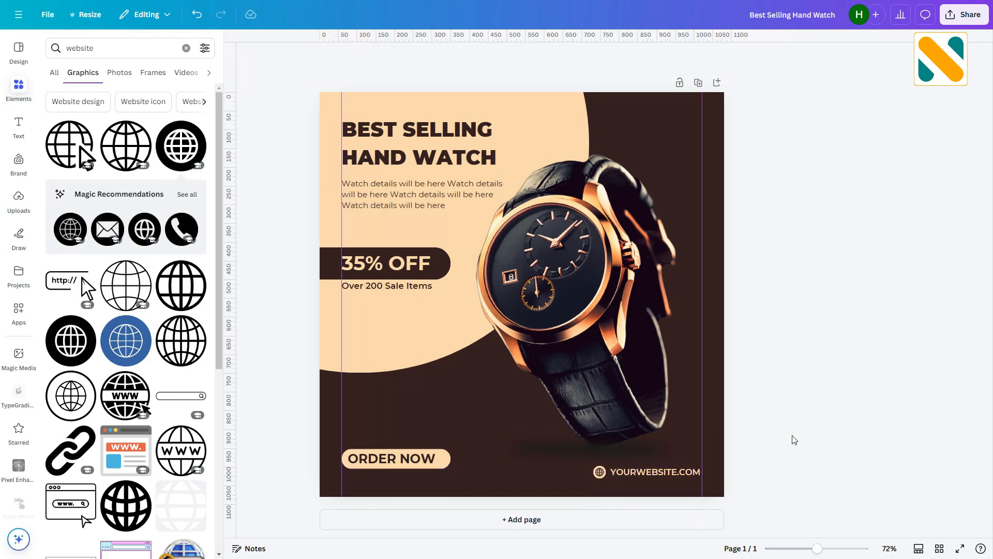
- Search the graphics for "business logo" and add the interlocking-diamonds outline logo to the design
click(114, 49)
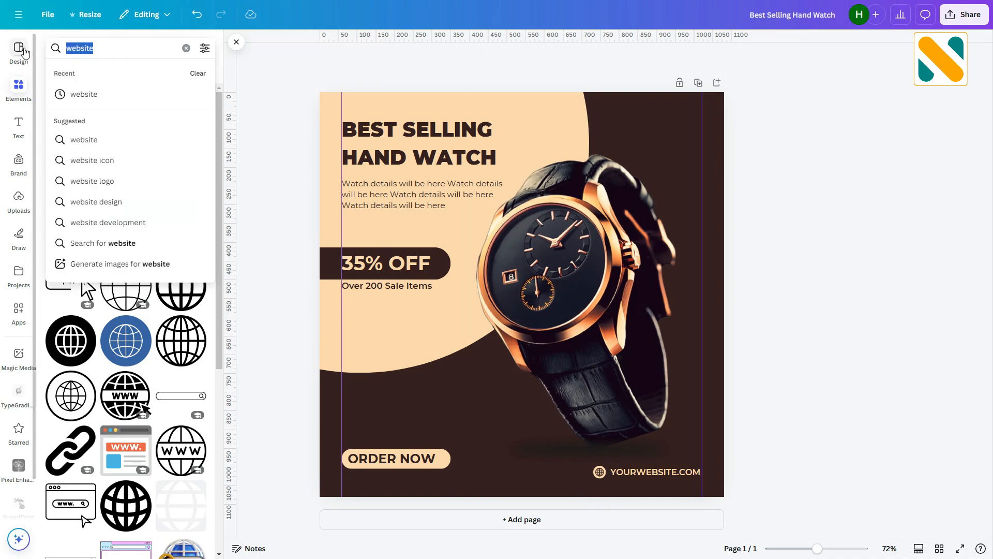
text(business log)
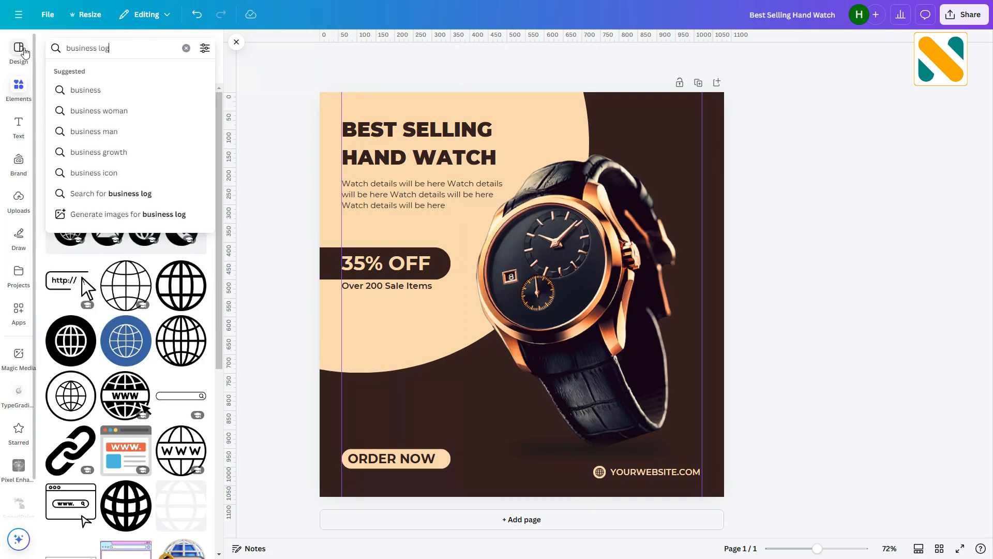
text(o)
key(Return)
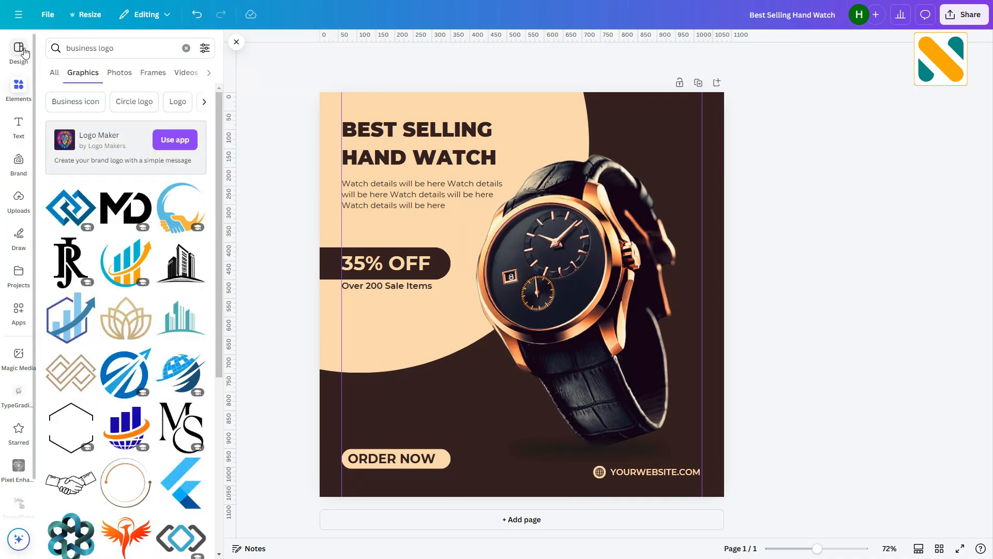
click(71, 373)
- Colour the logo light peach and shrink it into the design's top-right corner
click(510, 57)
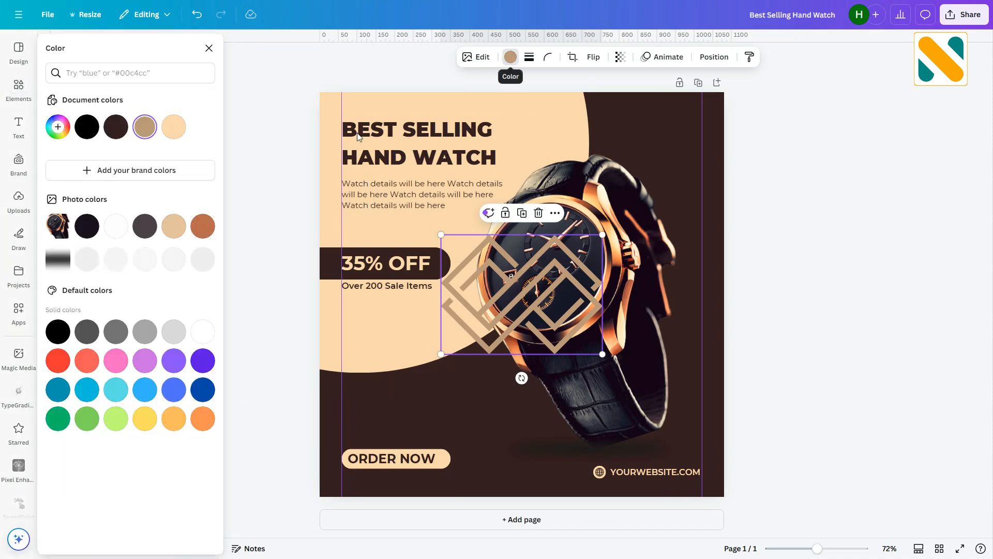
click(173, 127)
drag(442, 355, 619, 134)
- Duplicate the website text and move the copy beside the logo at the top right
click(661, 472)
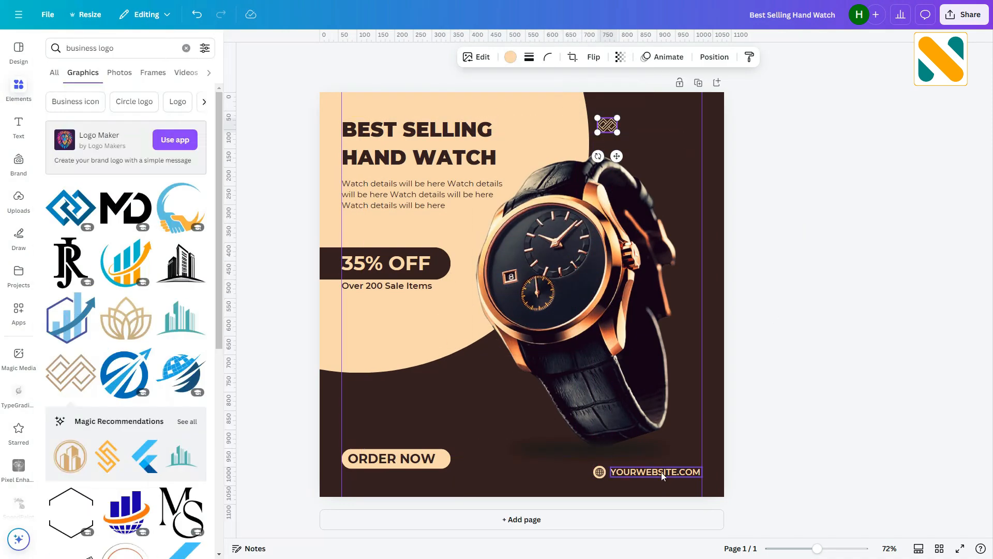
key(ctrl+d)
drag(671, 504, 672, 154)
- Replace the copied text with "YOUR LOGO HERE"
double_click(665, 125)
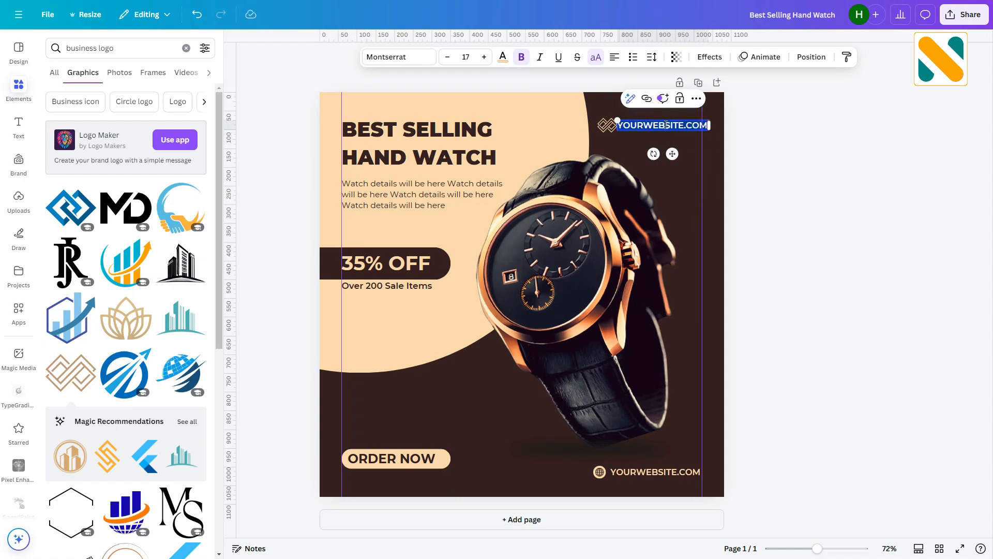
text(YOUR LOGO HERE)
click(800, 171)
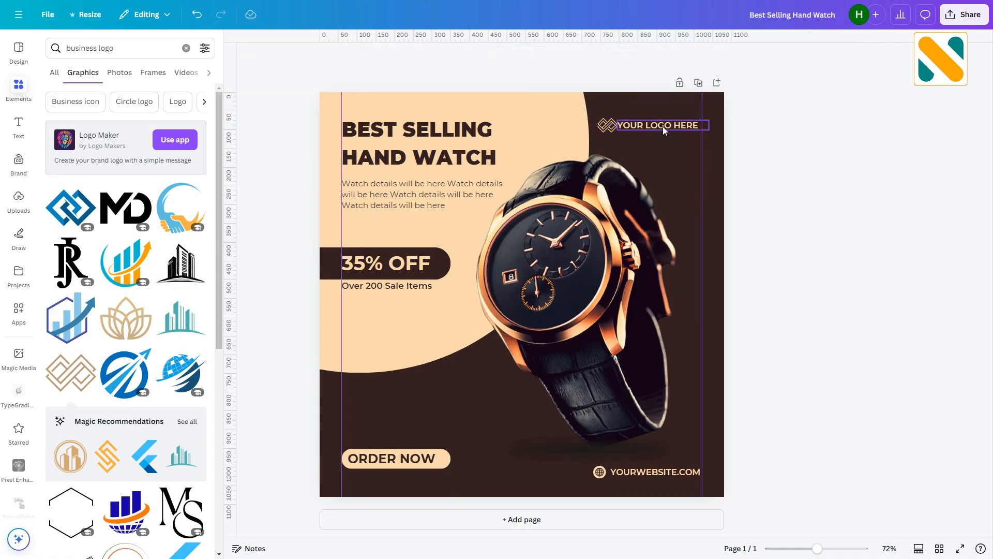
- Nudge the logo text slightly to the right so it sits beside the logo icon
click(670, 126)
drag(672, 153, 677, 155)
click(822, 170)
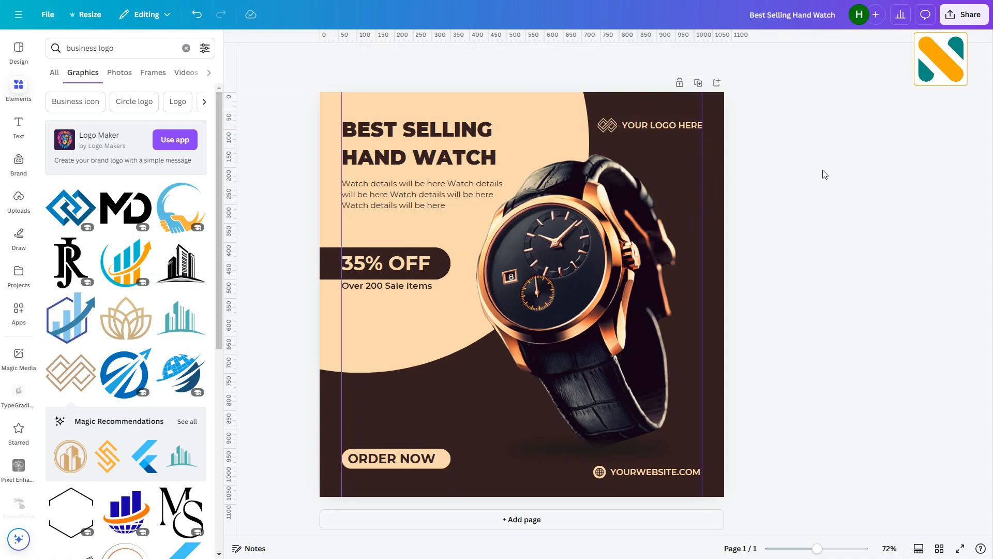
- Check the alignment of the order button and website line along the bottom of the design
mouse_move(816, 548)
mouse_down()
mouse_move(836, 549)
mouse_move(815, 549)
mouse_up()
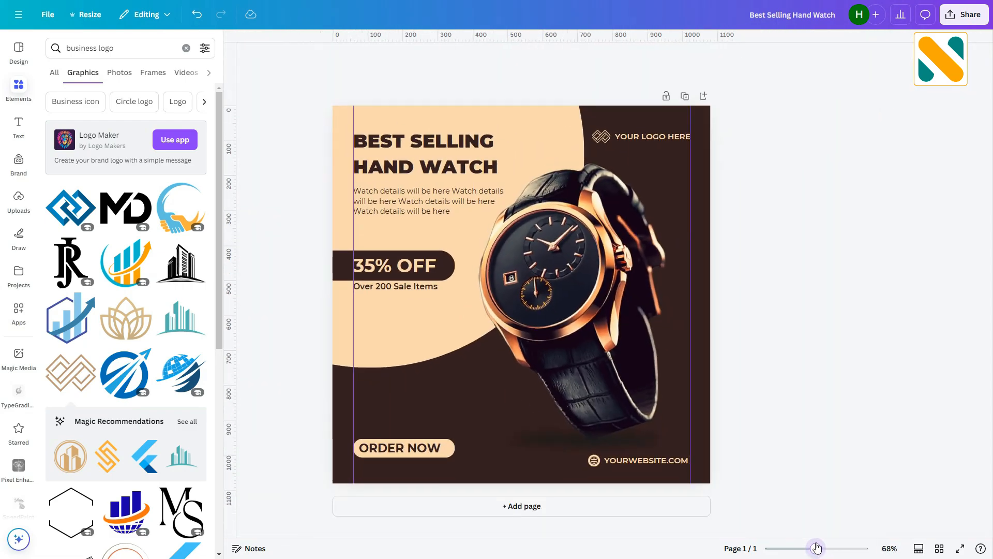
click(604, 456)
click(416, 448)
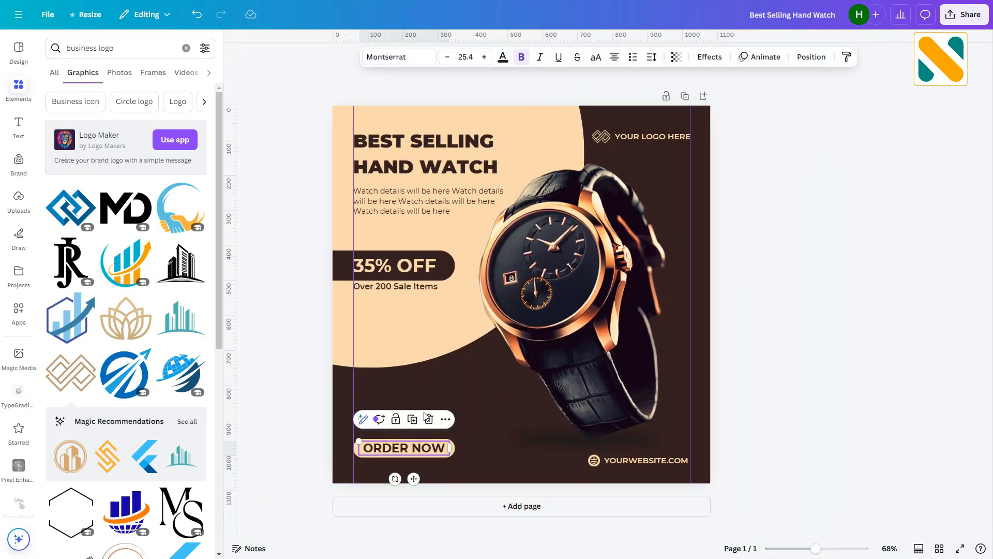
click(807, 379)
click(446, 456)
click(682, 460)
click(760, 420)
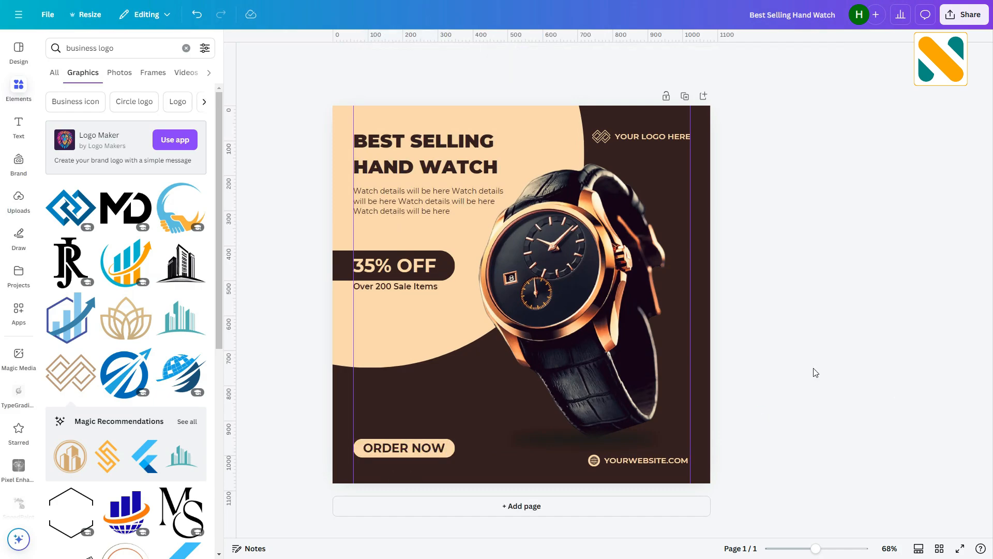
- Reduce the line spacing of the "BEST SELLING HAND WATCH" heading
click(525, 173)
drag(532, 178, 549, 183)
click(657, 59)
drag(639, 140, 622, 139)
click(782, 260)
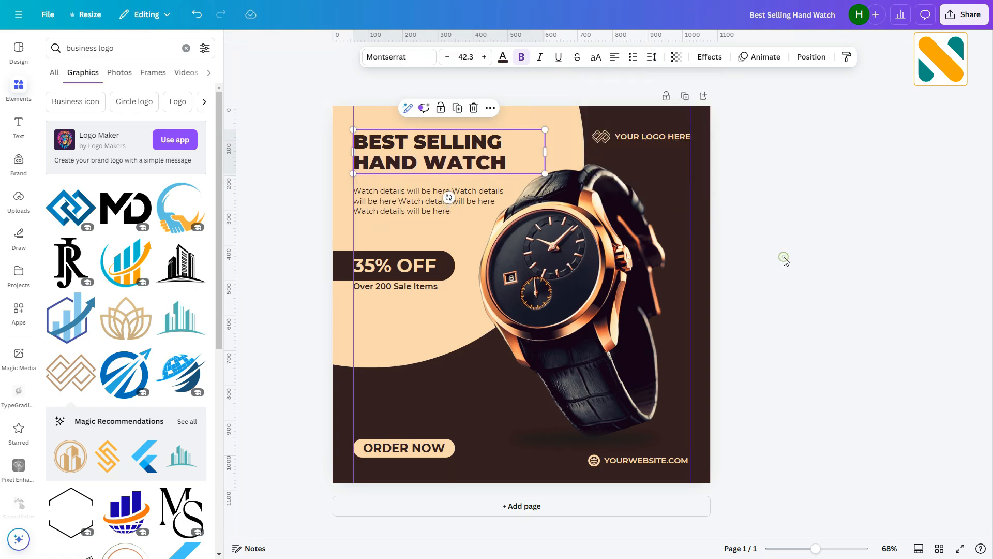
- Check the alignment of the logo icon and its text in the top-right corner
click(786, 261)
click(650, 141)
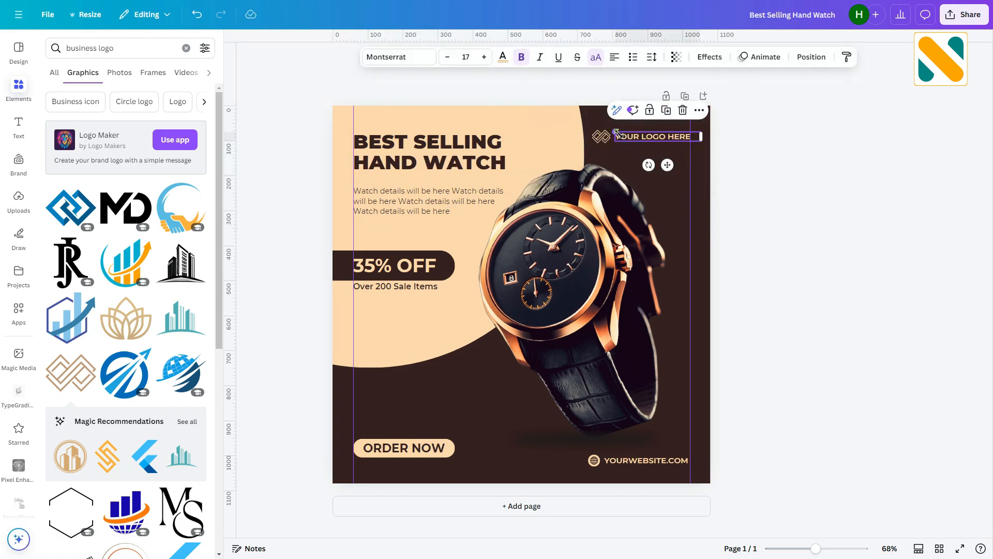
click(600, 136)
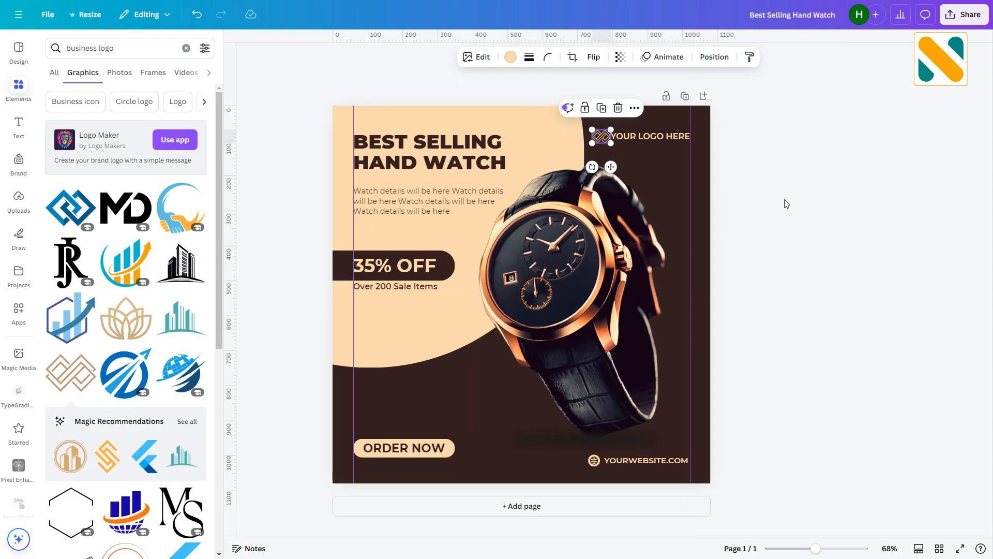
click(834, 200)
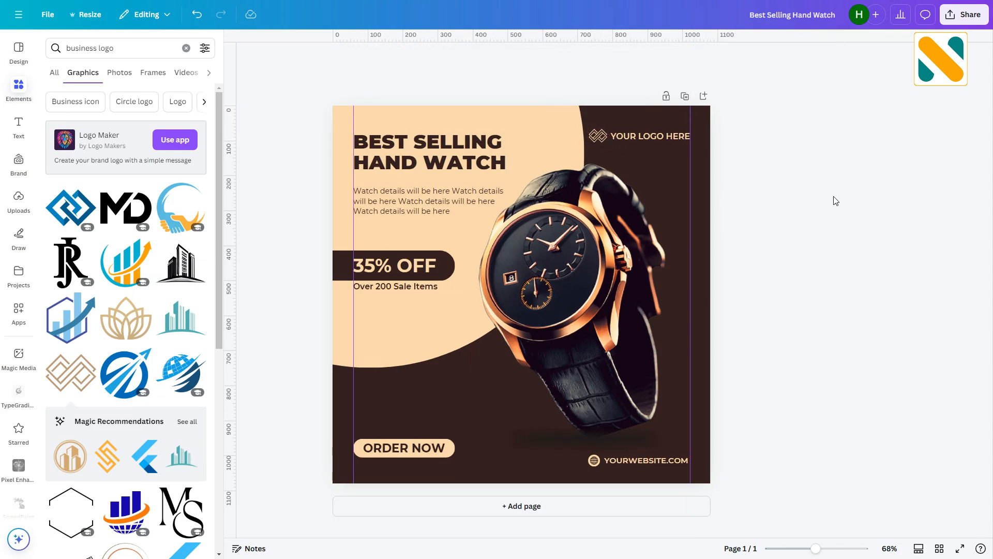
- Nudge the watch details paragraph slightly up under the heading
click(435, 207)
drag(435, 208, 434, 204)
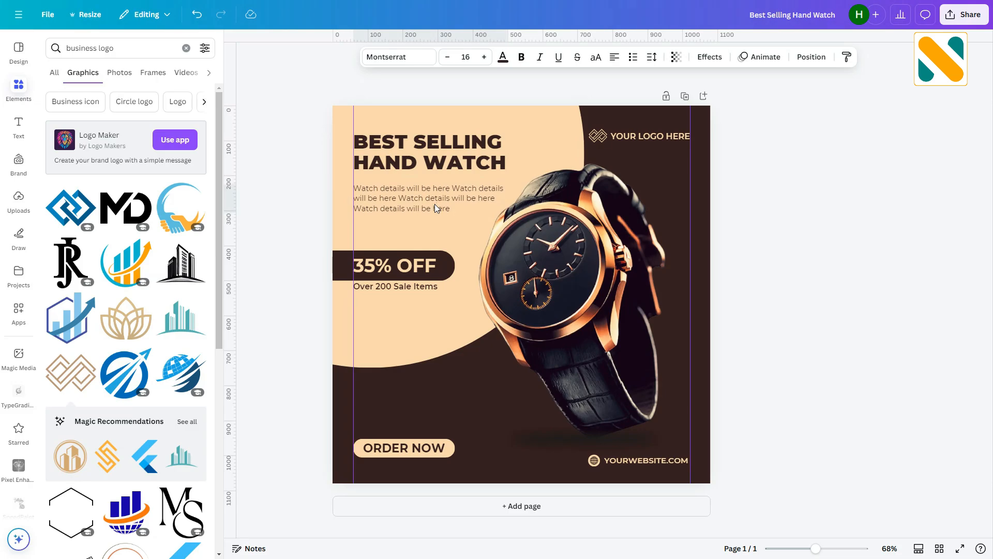
click(777, 232)
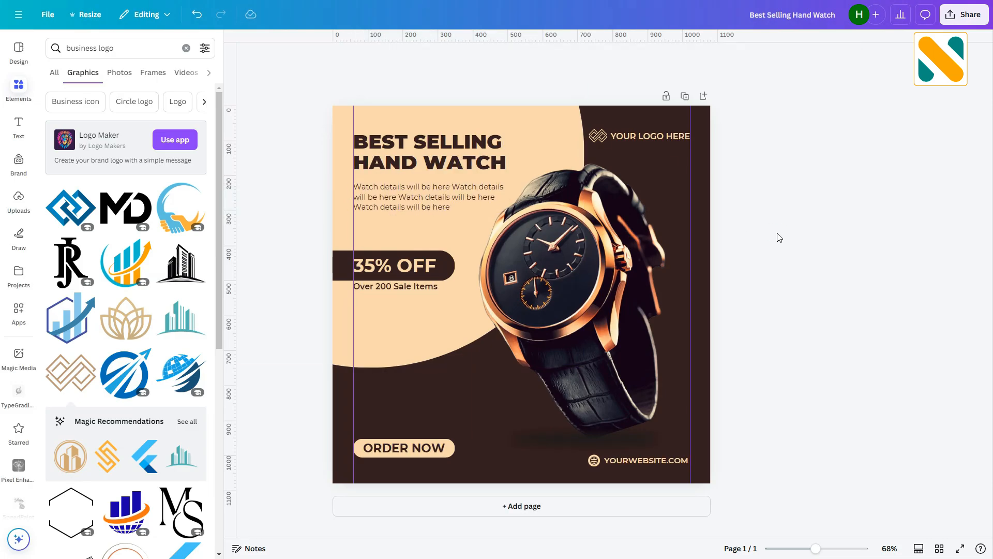